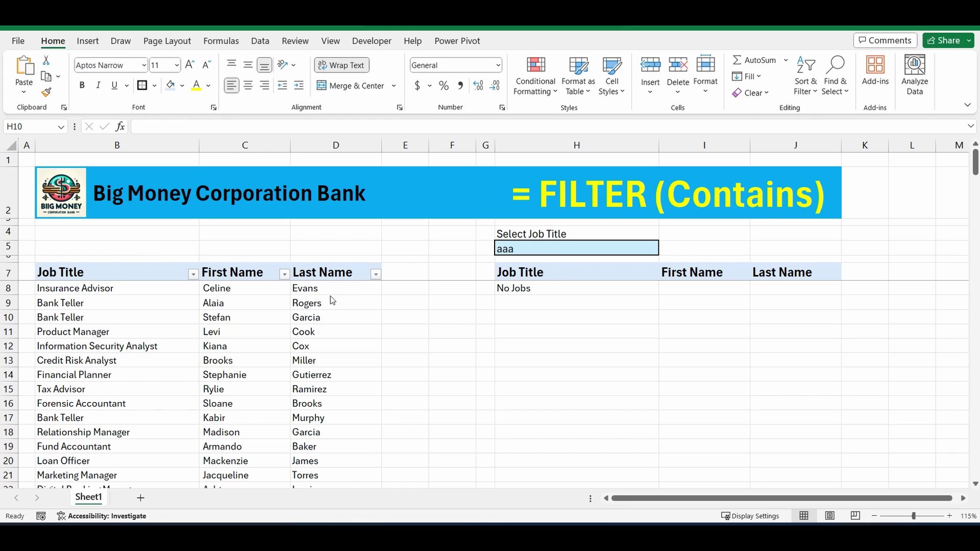
# - Enter 'analyst' as the test search text in H5
pyautogui.press('Up')
pyautogui.press('Up')
pyautogui.press('Up')
pyautogui.press('Up')
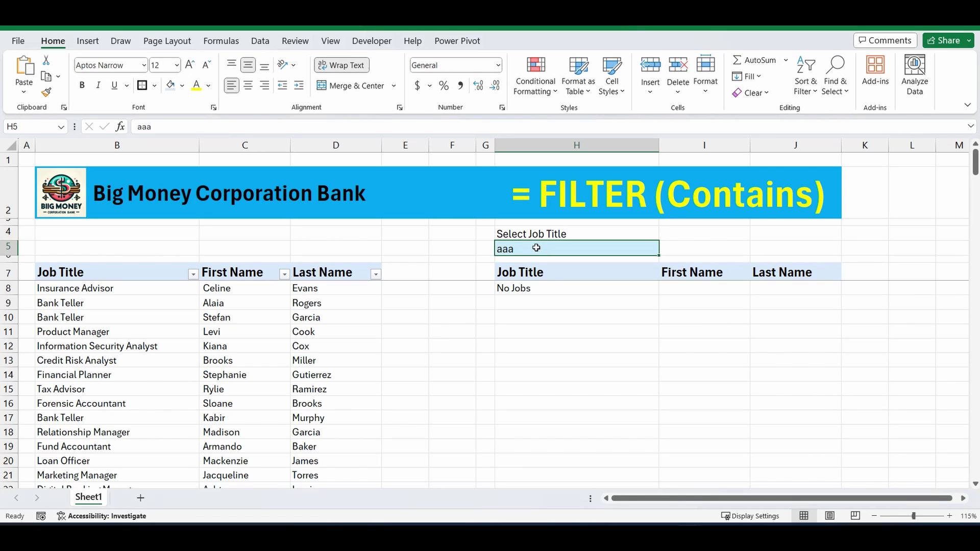
pyautogui.write('analyst')
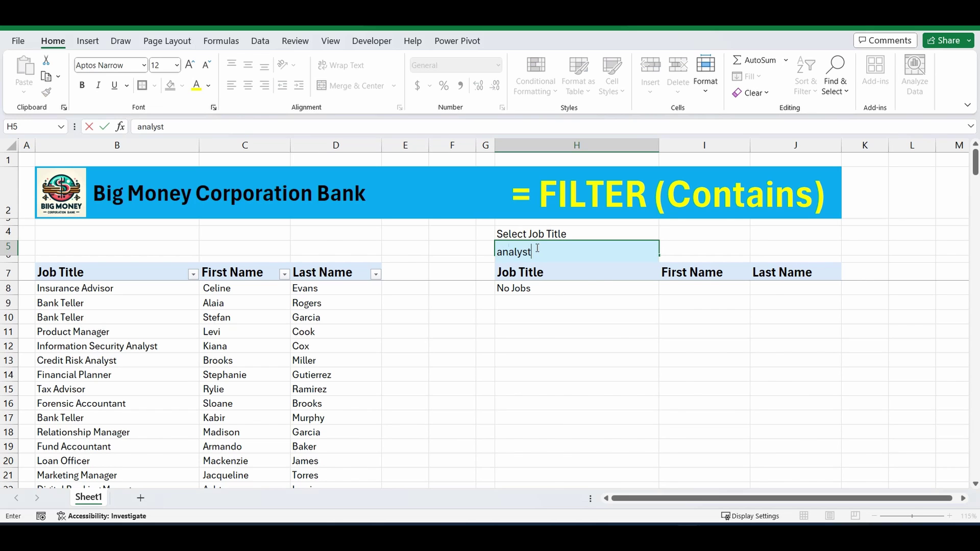
pyautogui.press('Return')
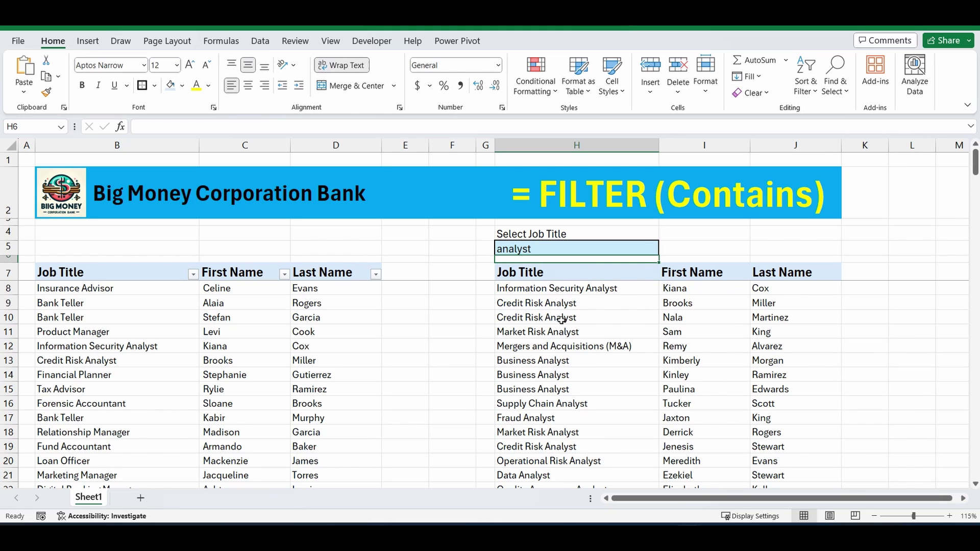
# - Replace H5's search text with 'manage'
pyautogui.scroll(-11, 563, 320)
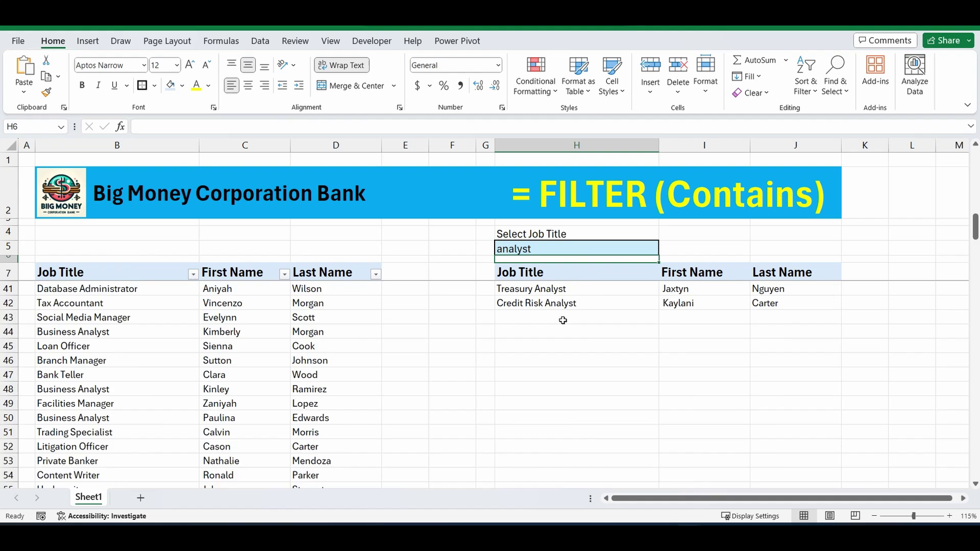
pyautogui.scroll(11, 563, 320)
pyautogui.click(535, 249)
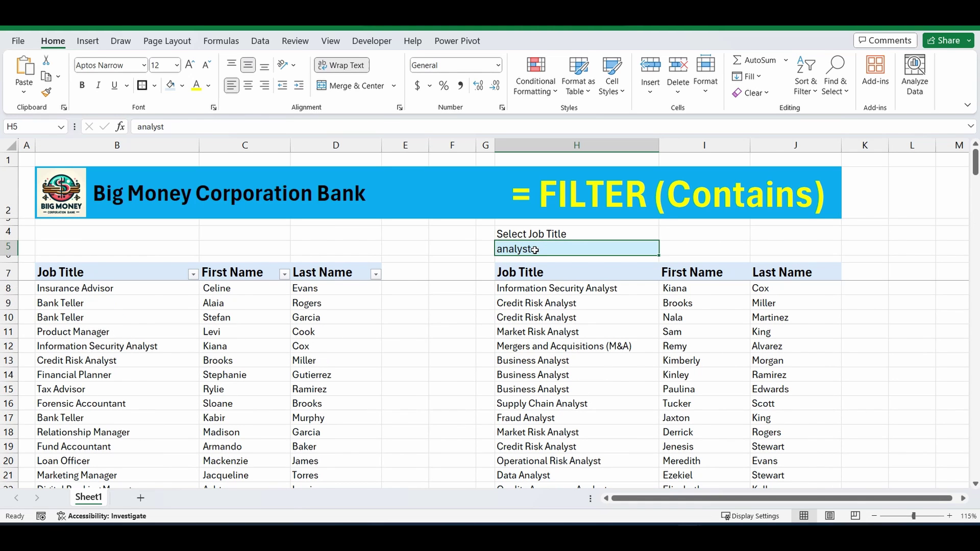
pyautogui.write('mang')
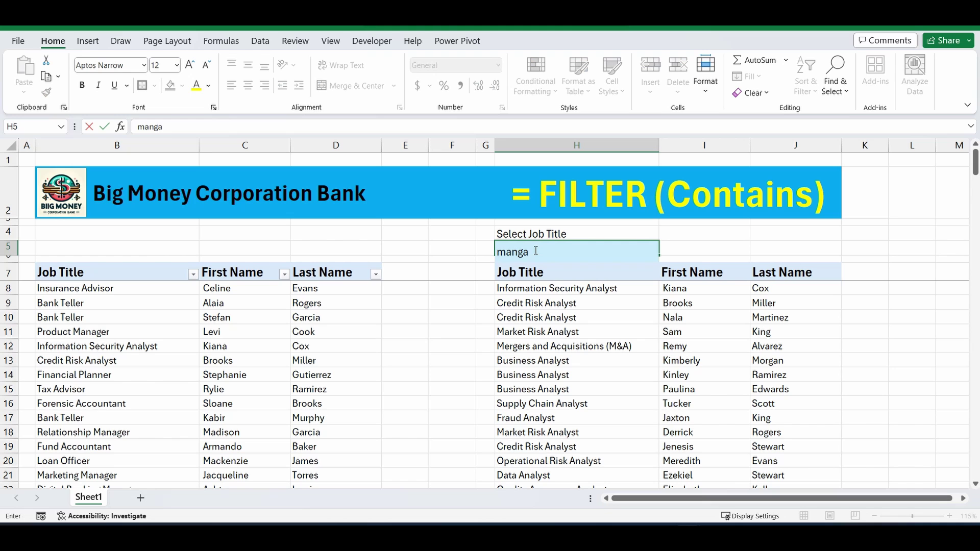
pyautogui.press('BackSpace')
pyautogui.write('age')
pyautogui.press('Return')
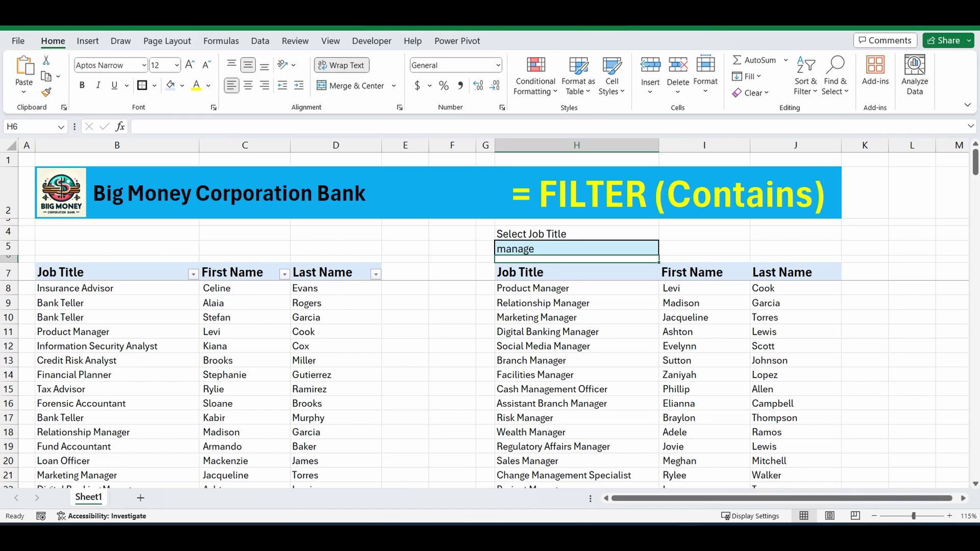
# - Clear the old results formula from row 8 (H8:K8)
pyautogui.click(911, 331)
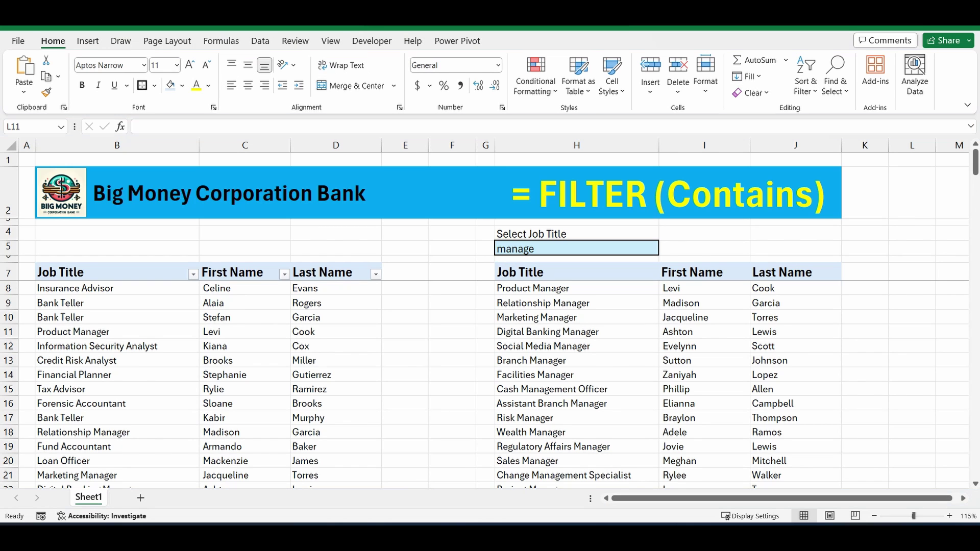
pyautogui.click(861, 288)
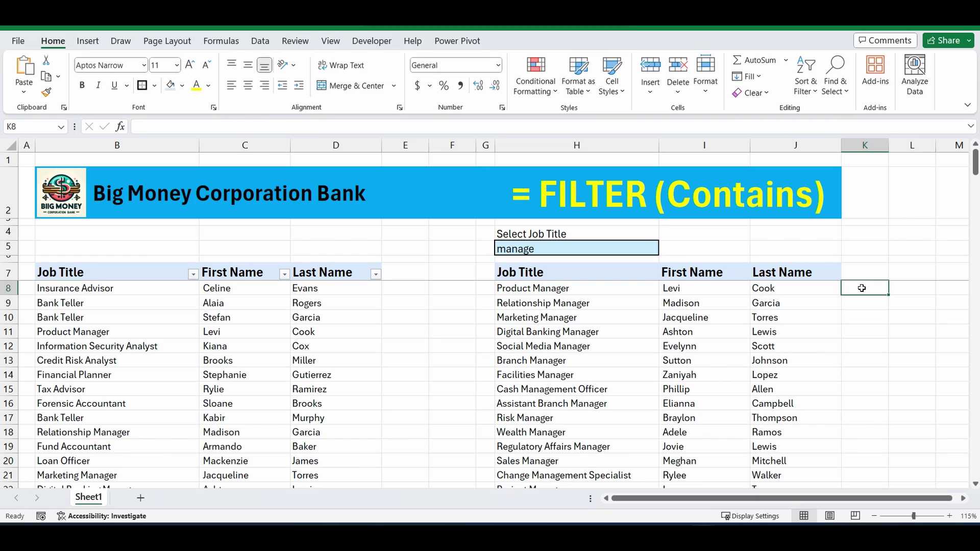
pyautogui.hotkey('shift', 'Left')
pyautogui.hotkey('shift', 'Left')
pyautogui.hotkey('shift', 'Left')
pyautogui.press('Delete')
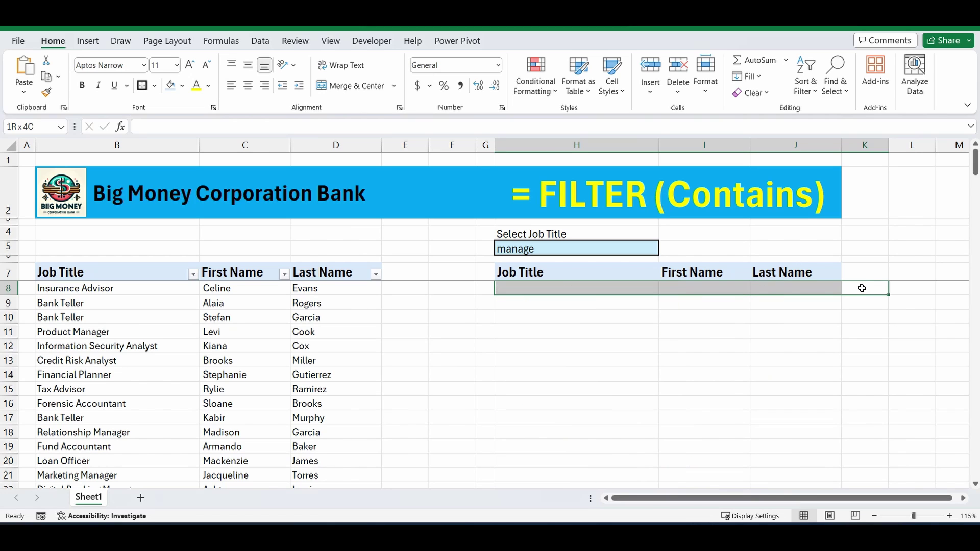
pyautogui.click(586, 344)
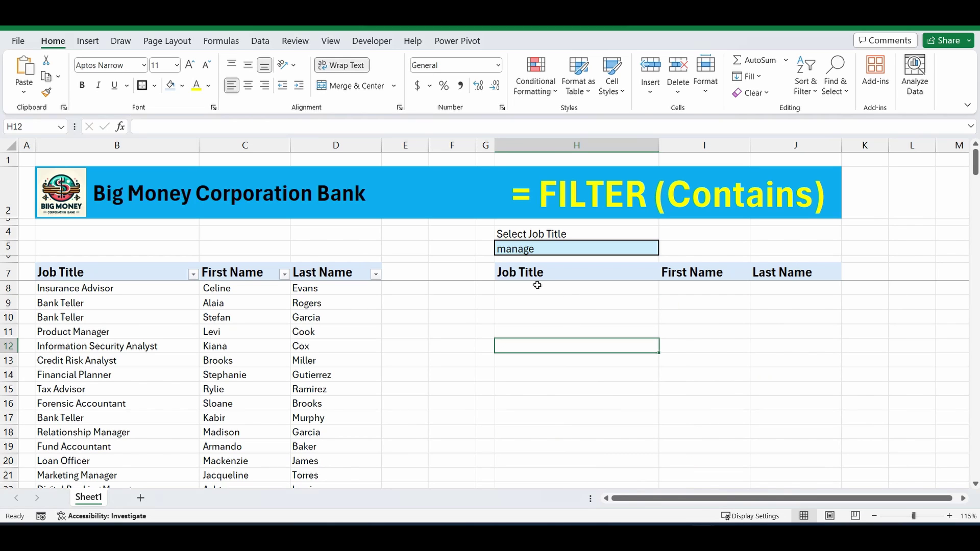
# - Start a FILTER formula in H8 using B7:D175 as the array
pyautogui.click(540, 286)
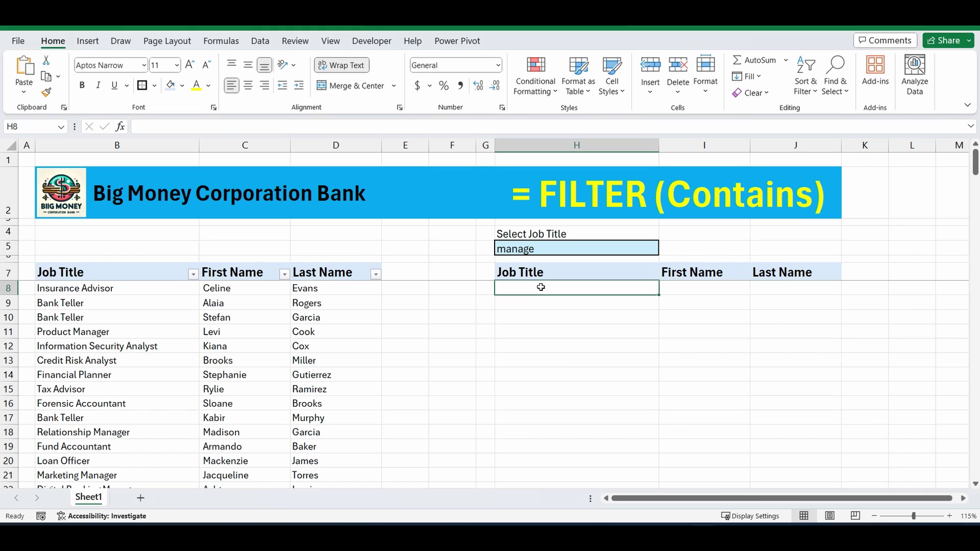
pyautogui.write('=f')
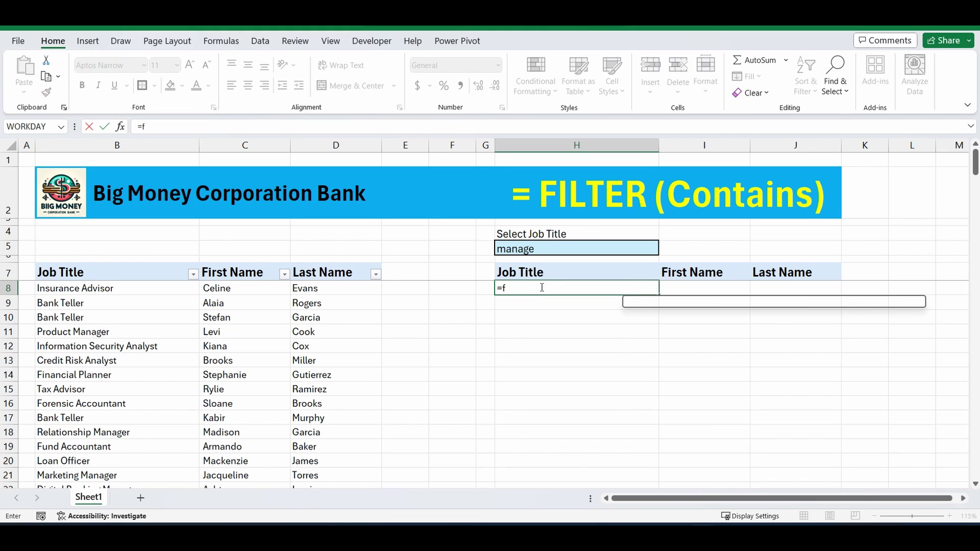
pyautogui.write('ilter(')
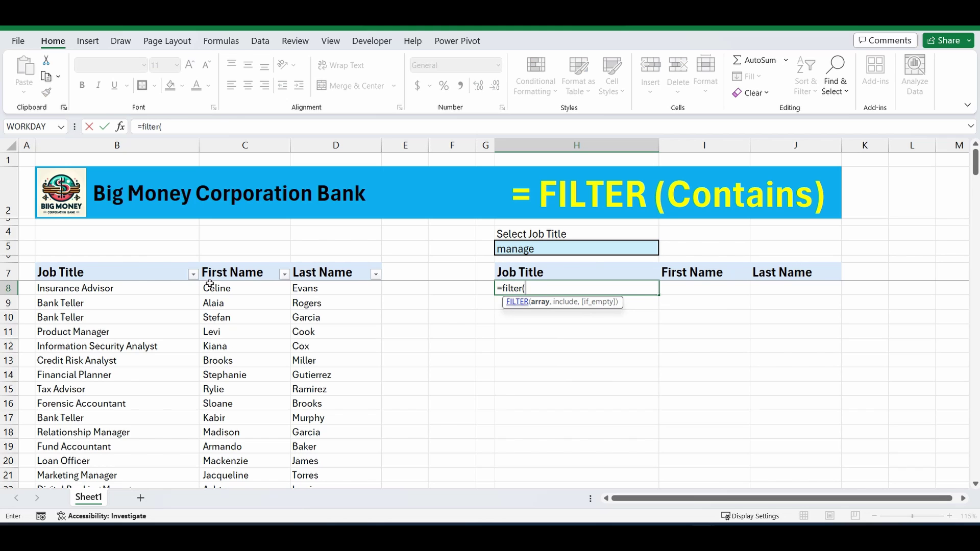
pyautogui.moveTo(136, 270); pyautogui.dragTo(343, 272)
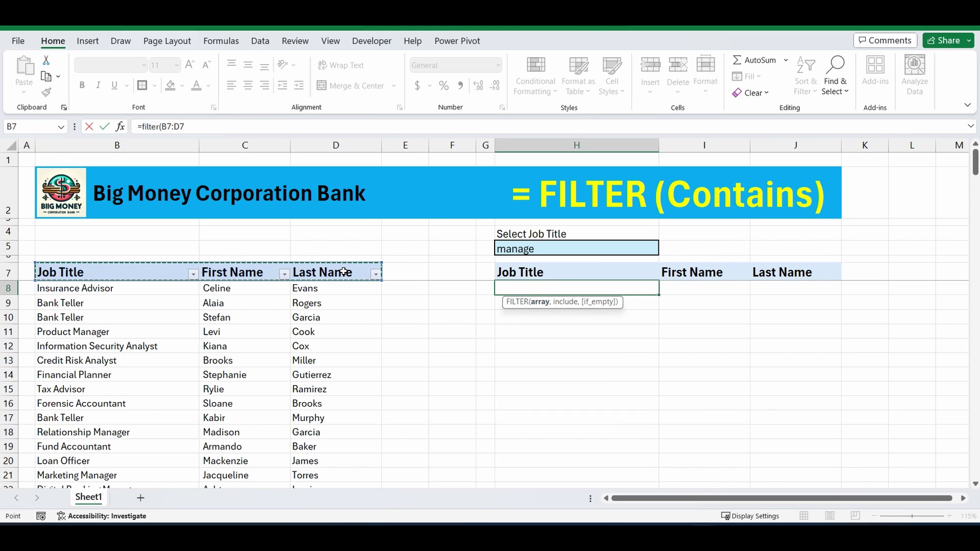
pyautogui.hotkey('ctrl', 'shift', 'Down')
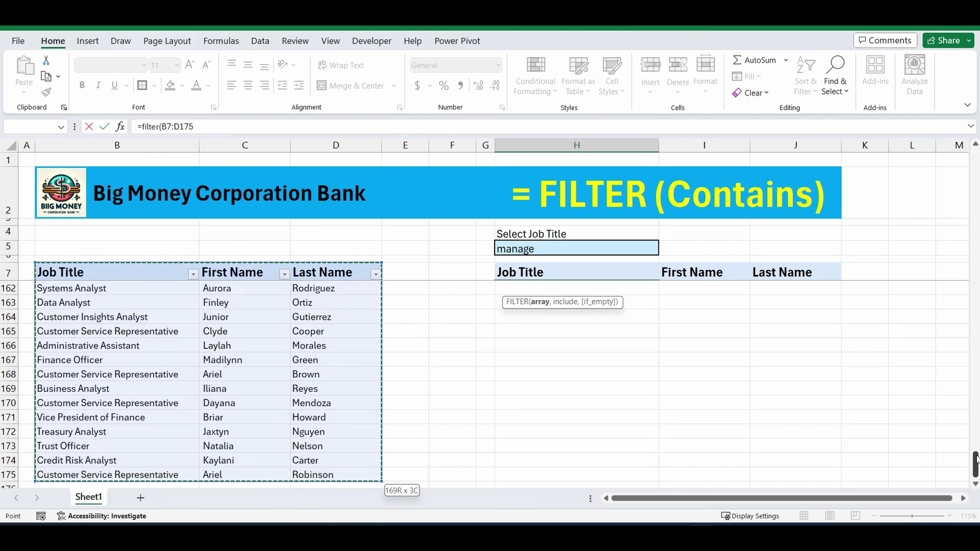
pyautogui.moveTo(974, 461); pyautogui.dragTo(890, 168)
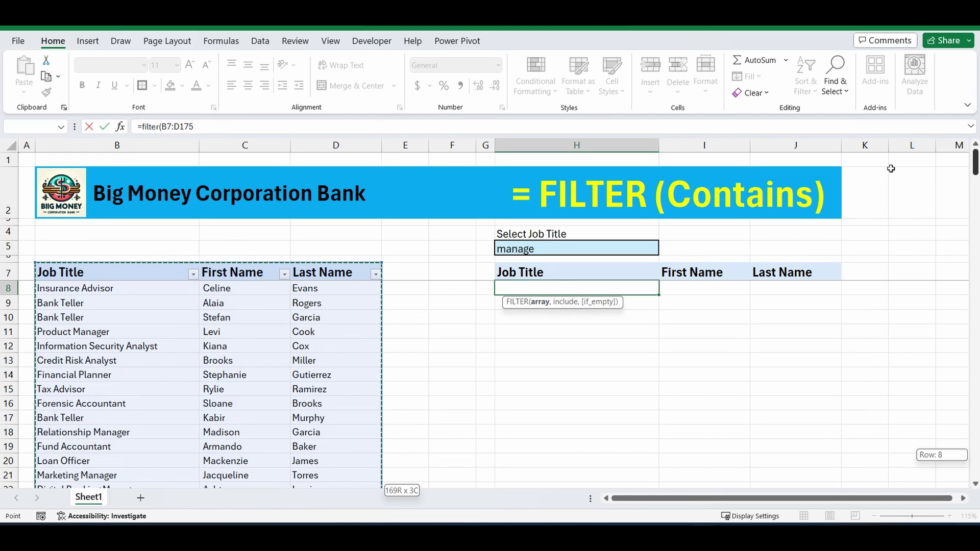
pyautogui.click(198, 125)
pyautogui.write(',')
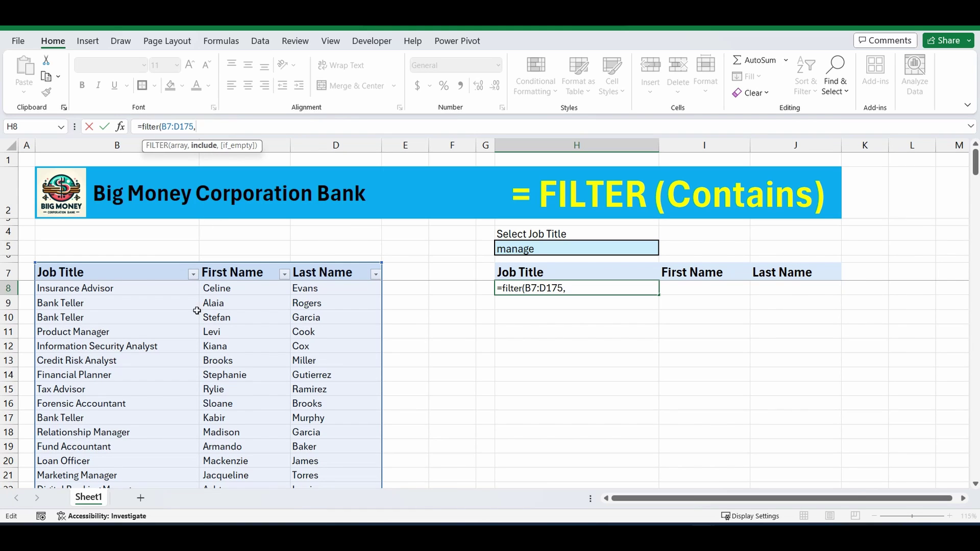
# - Finish the formula with condition B7:B175=H5 and a "No Jobs" fallback
pyautogui.click(204, 127)
pyautogui.click(108, 274)
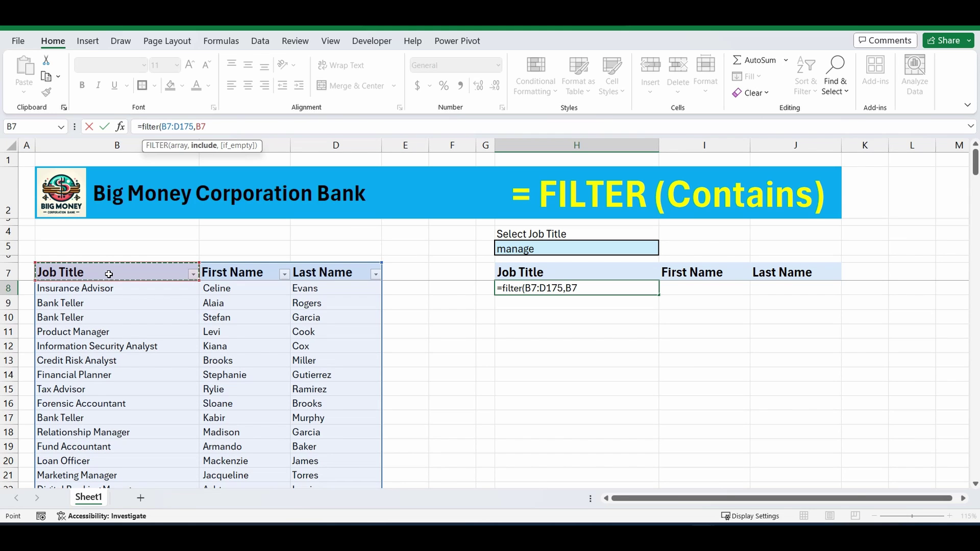
pyautogui.hotkey('ctrl', 'shift', 'Down')
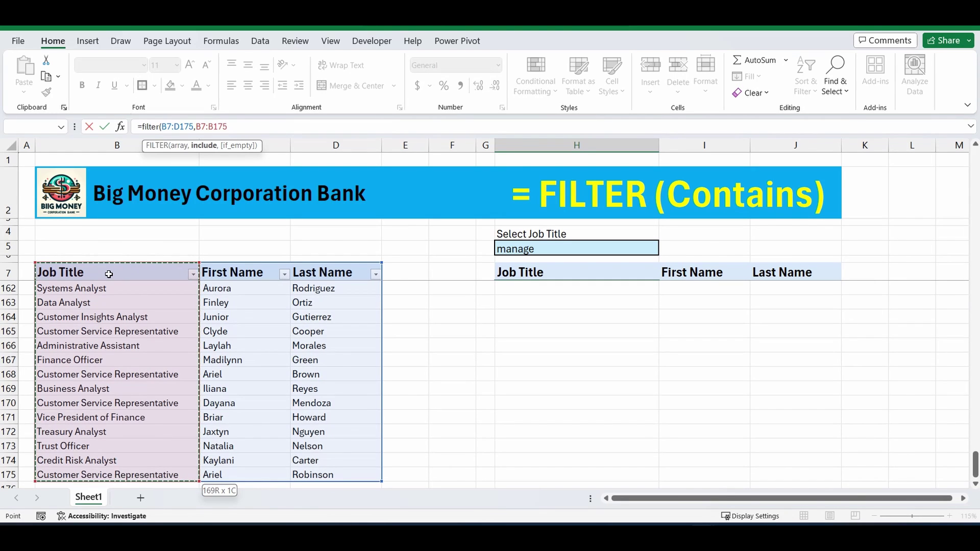
pyautogui.write('=')
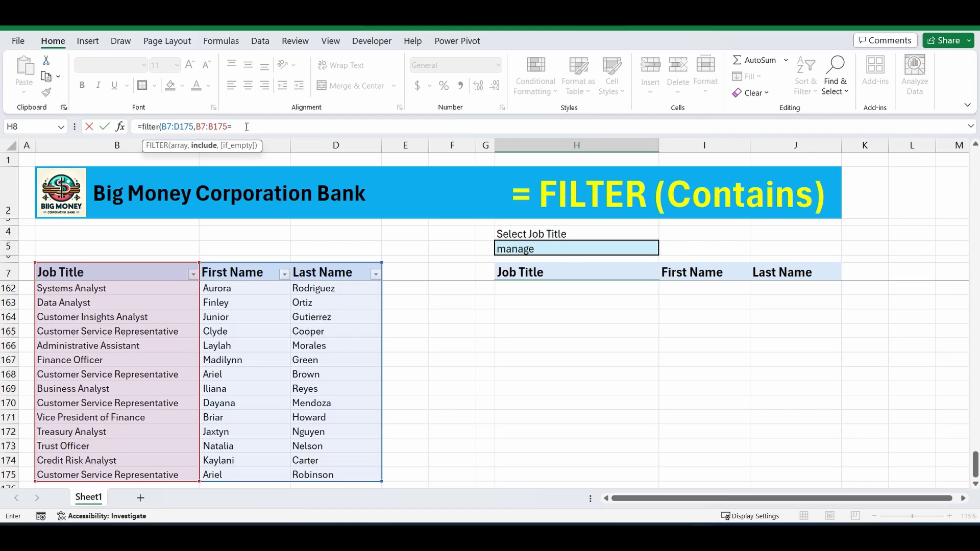
pyautogui.click(542, 246)
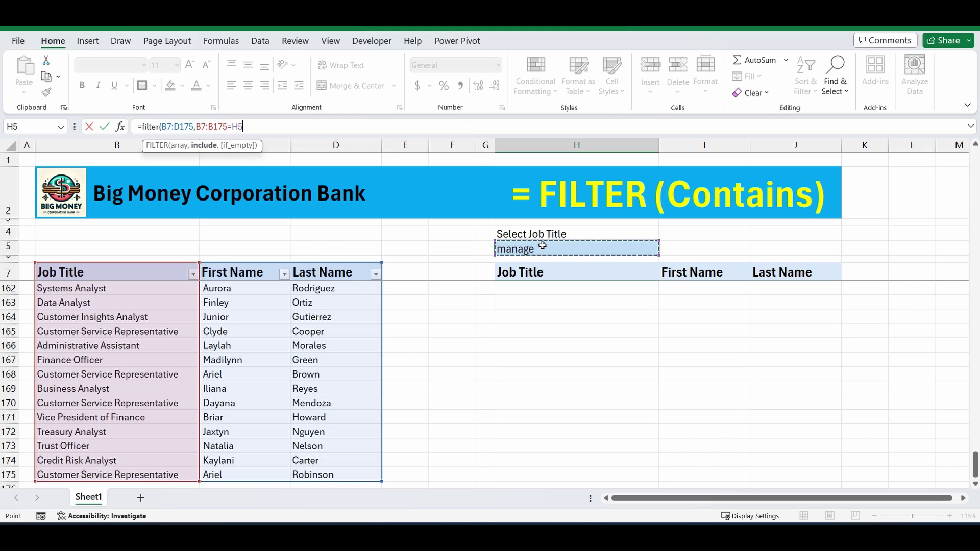
pyautogui.write(',"N')
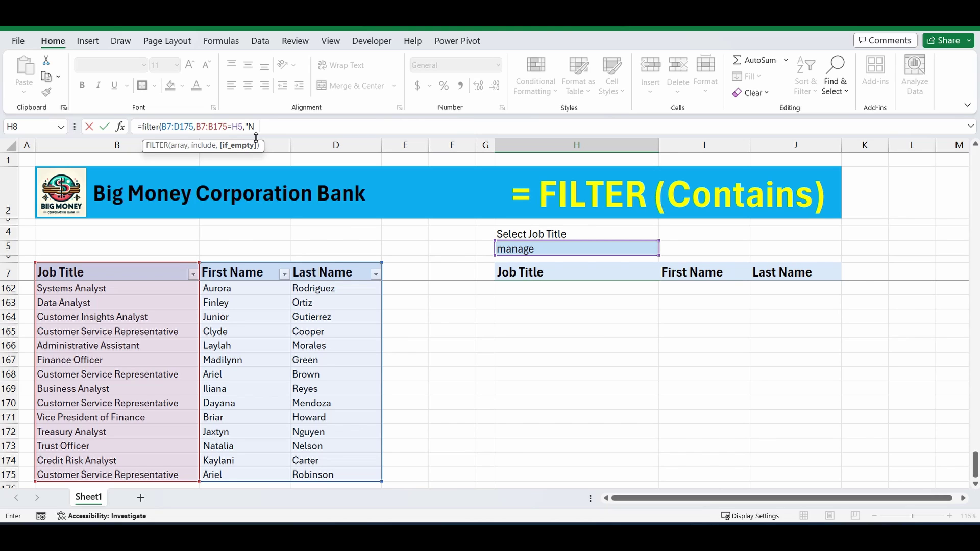
pyautogui.write('o Jobs"')
pyautogui.press('Return')
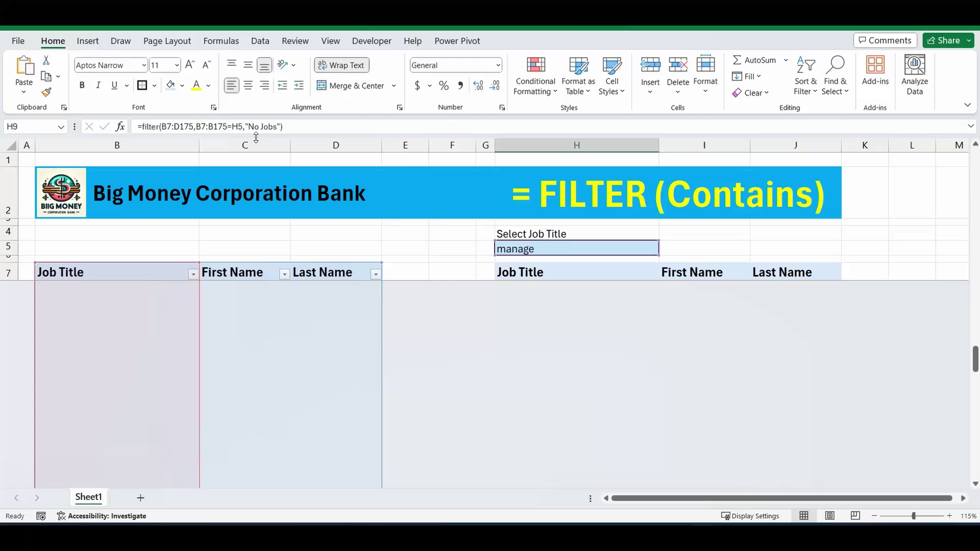
# - Enter 'Bank Teller' in H5 to list its exact-match rows
pyautogui.moveTo(575, 270); pyautogui.dragTo(574, 287)
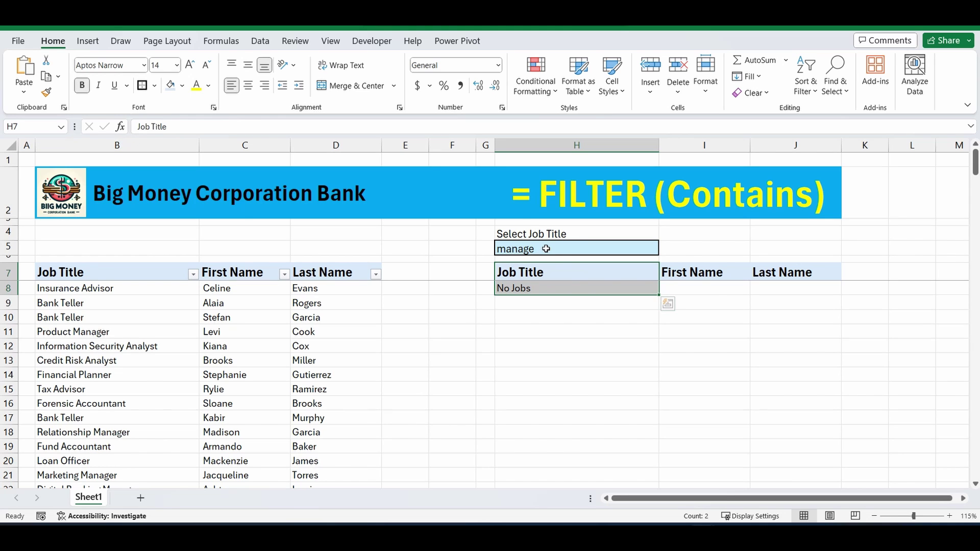
pyautogui.click(546, 249)
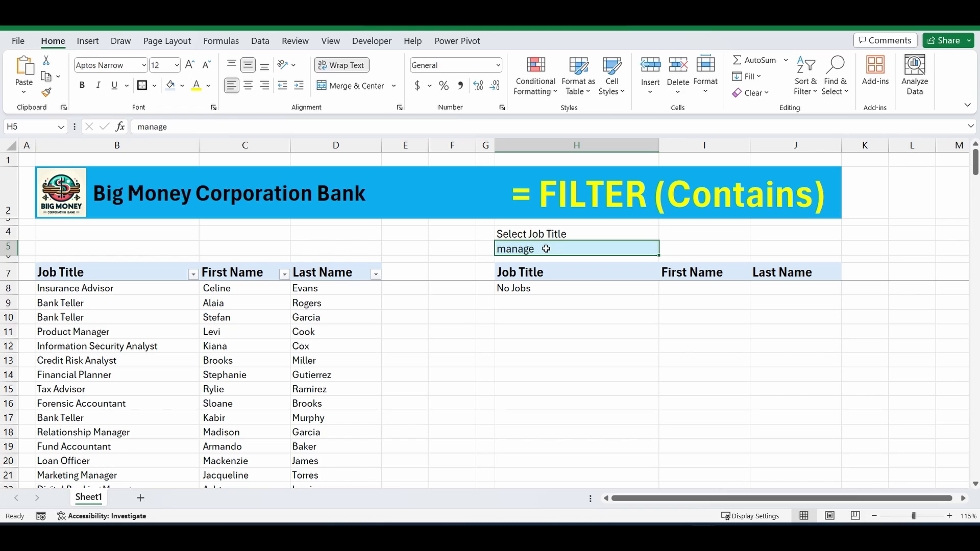
pyautogui.write('Bank Teller')
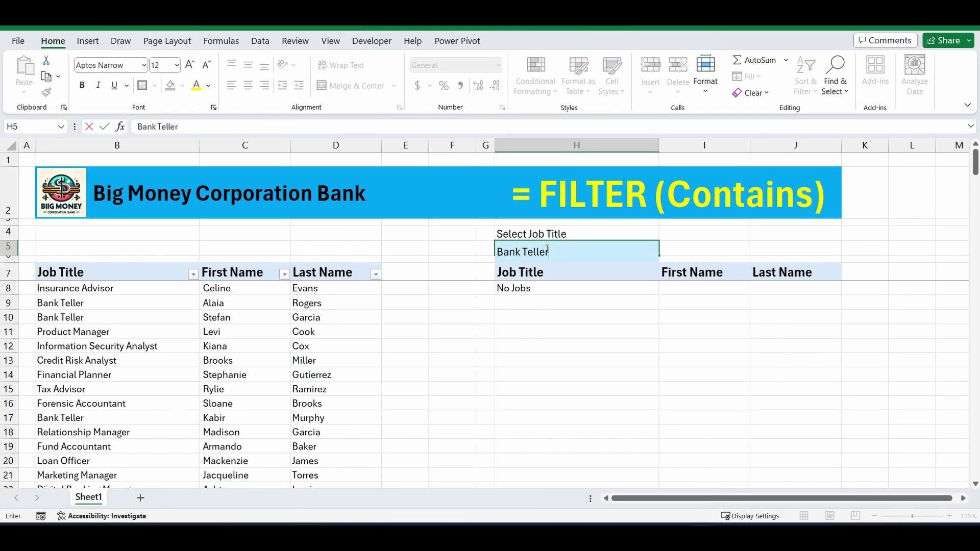
pyautogui.press('Return')
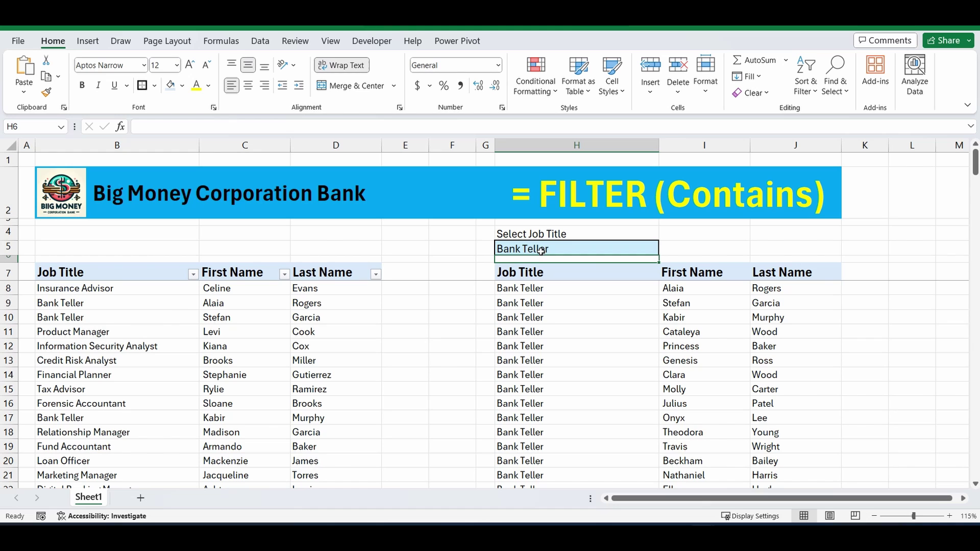
# - Change H5 to 'Tell' and review H8's FILTER formula, now returning No Jobs
pyautogui.click(581, 246)
pyautogui.write('Tell')
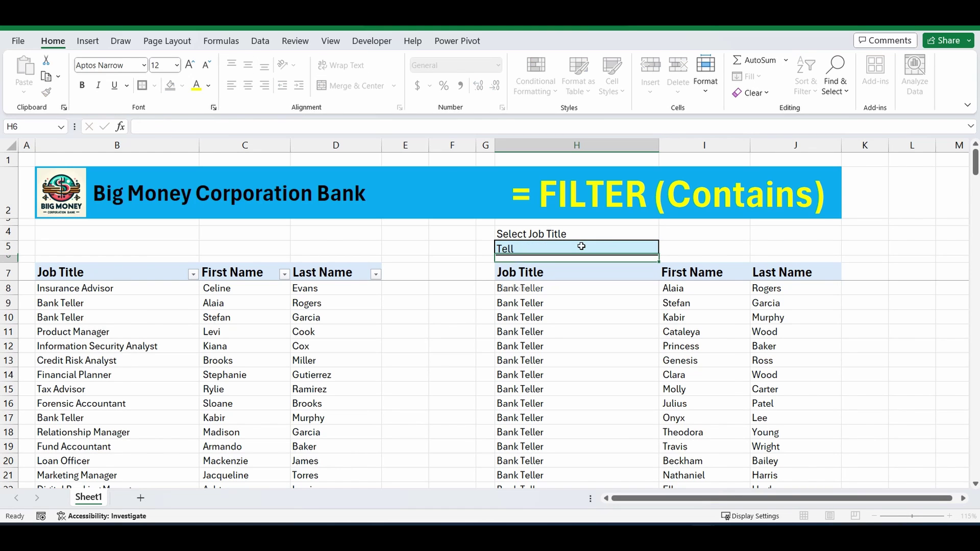
pyautogui.press('Return')
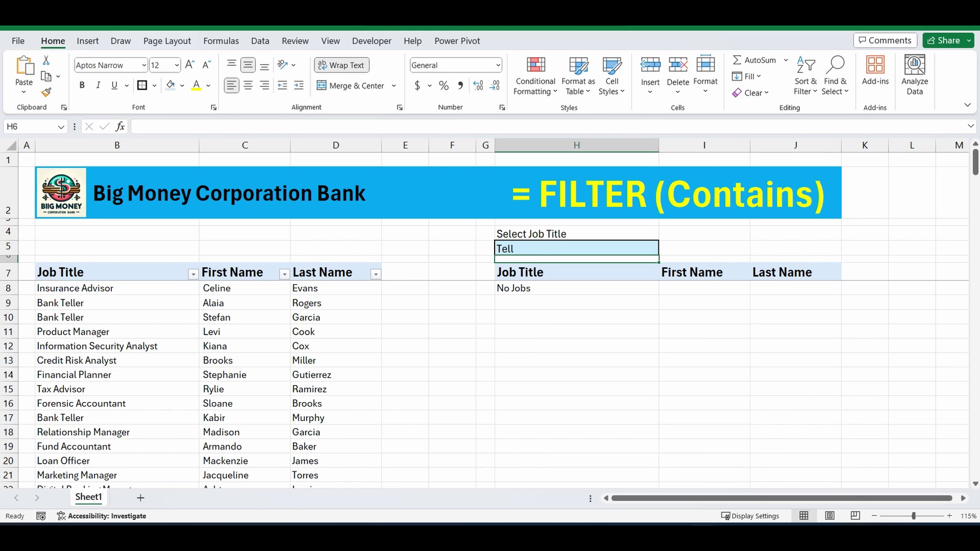
pyautogui.click(912, 246)
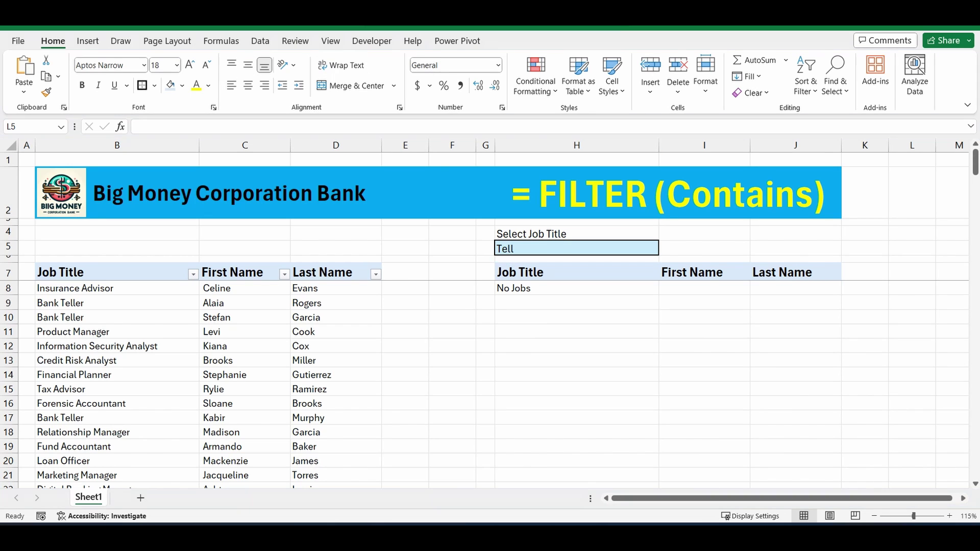
pyautogui.click(534, 287)
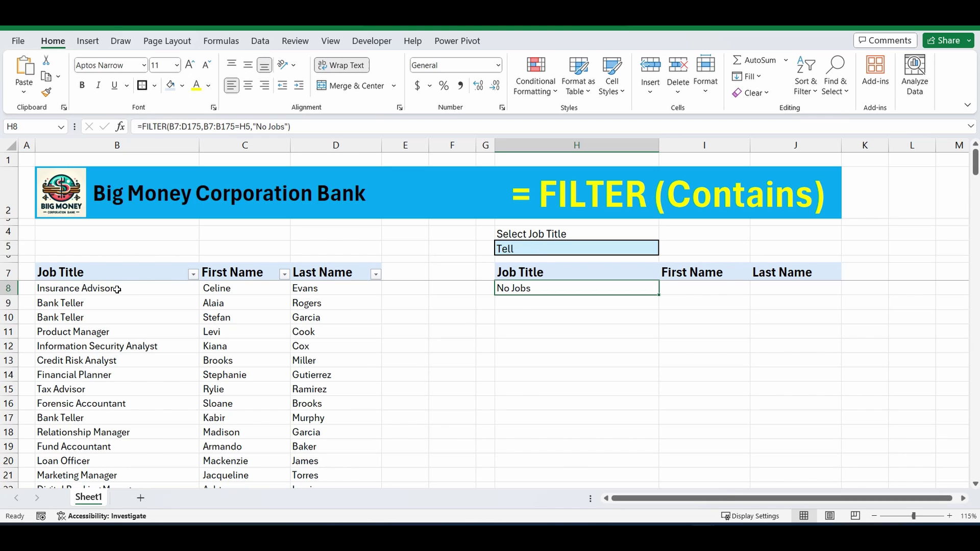
# - Enter the test formula =SEARCH($H$5,B8) in helper cell E8
pyautogui.click(389, 289)
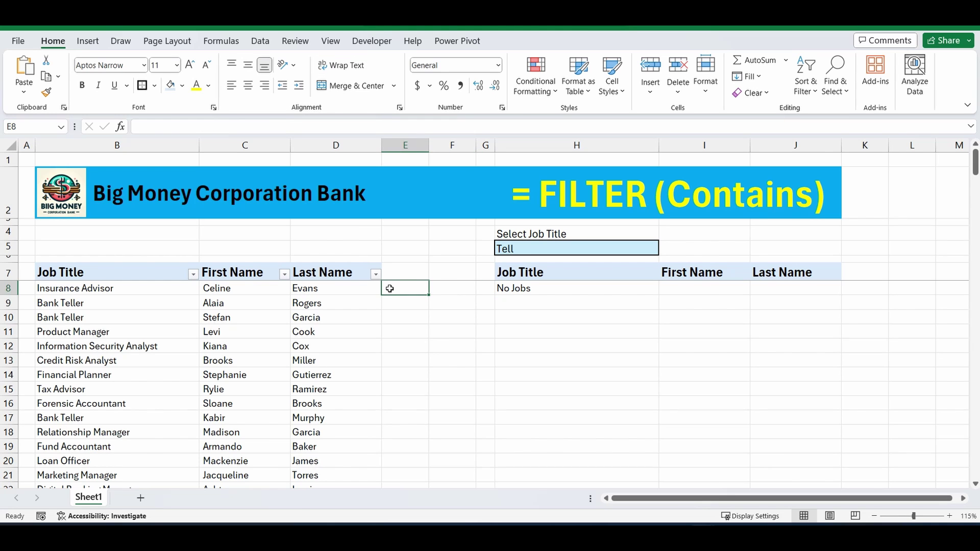
pyautogui.write('=sear')
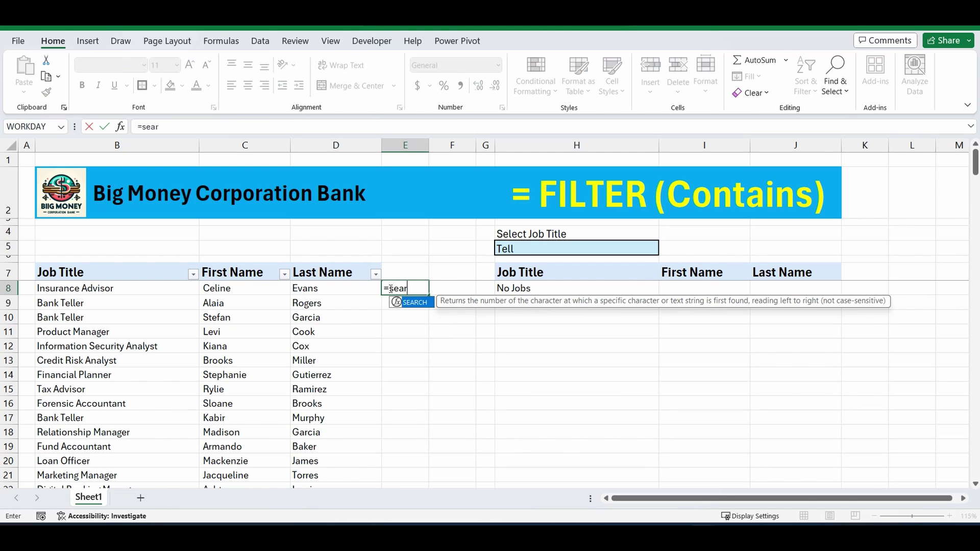
pyautogui.write('ch(')
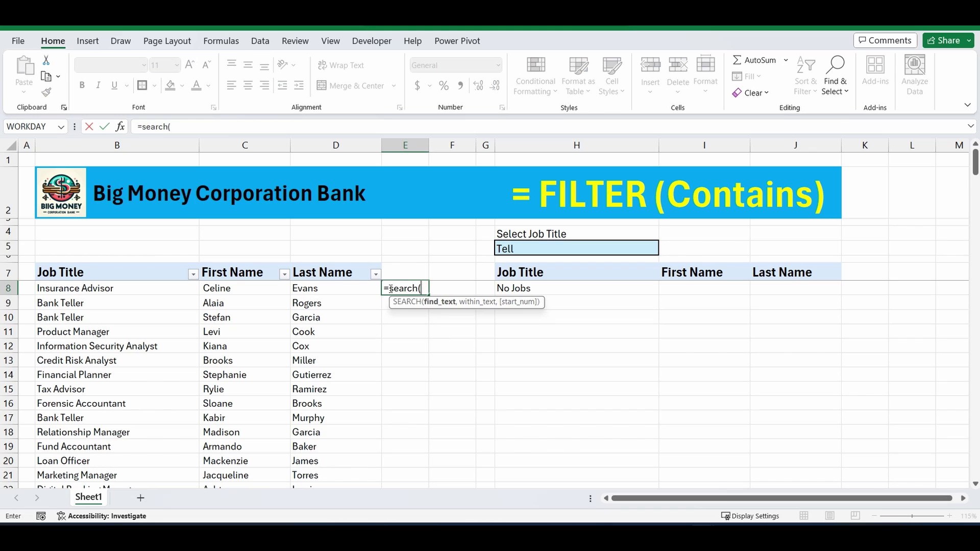
pyautogui.click(526, 247)
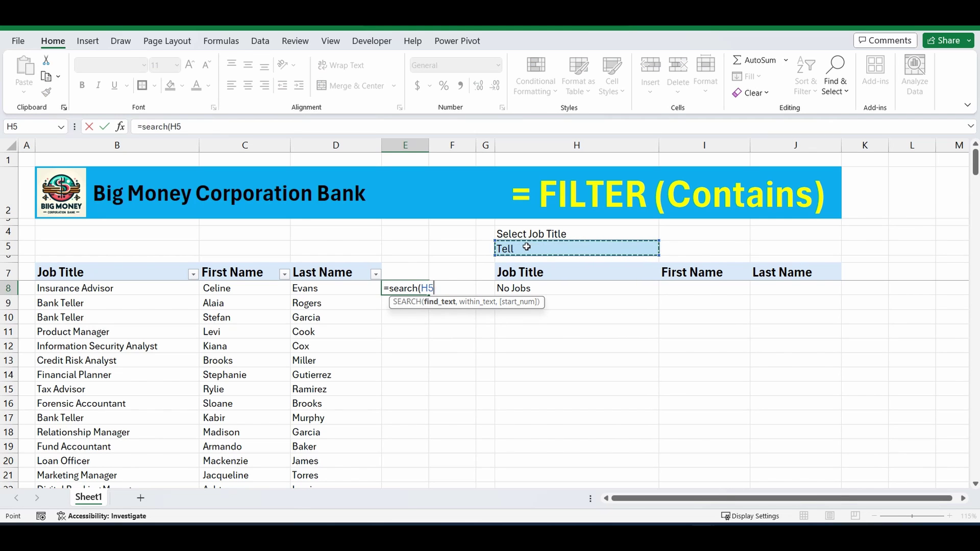
pyautogui.press('F4')
pyautogui.write(',')
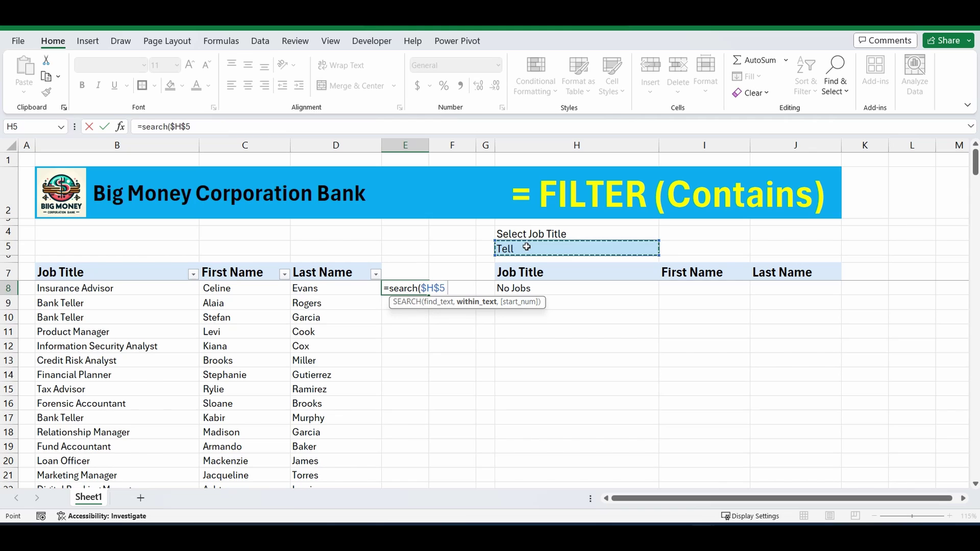
pyautogui.click(97, 292)
pyautogui.press('Return')
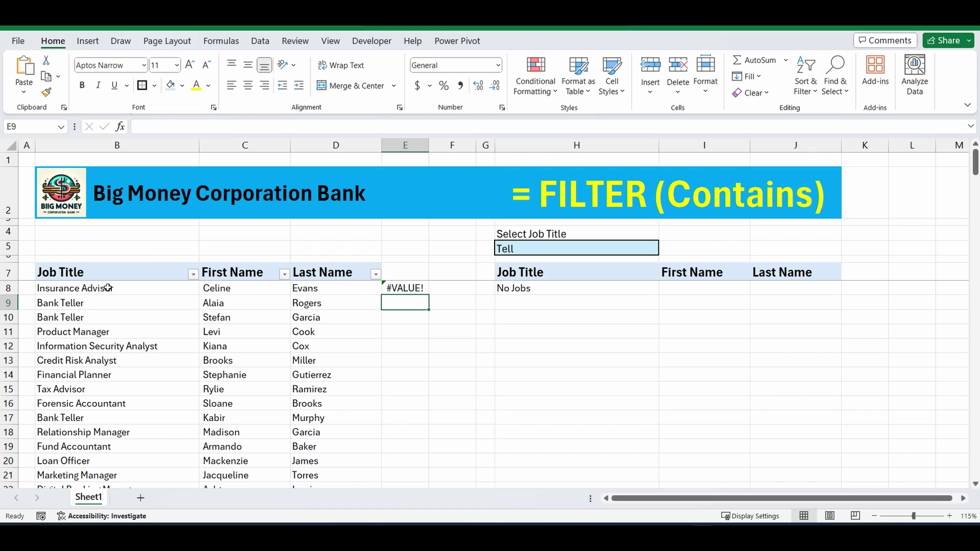
# - Fill E8's SEARCH formula down the whole table and check a Bank Teller row
pyautogui.click(409, 290)
pyautogui.doubleClick(426, 295)
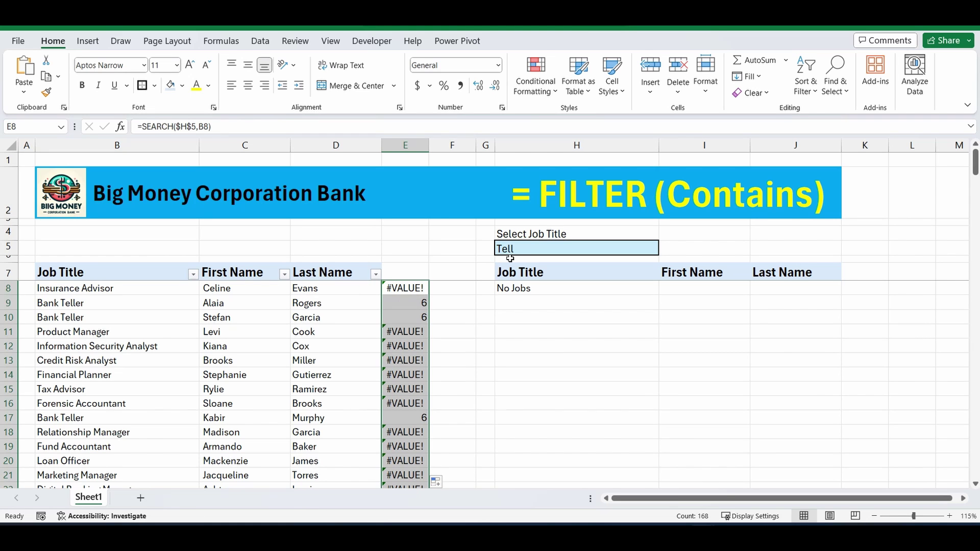
pyautogui.click(75, 305)
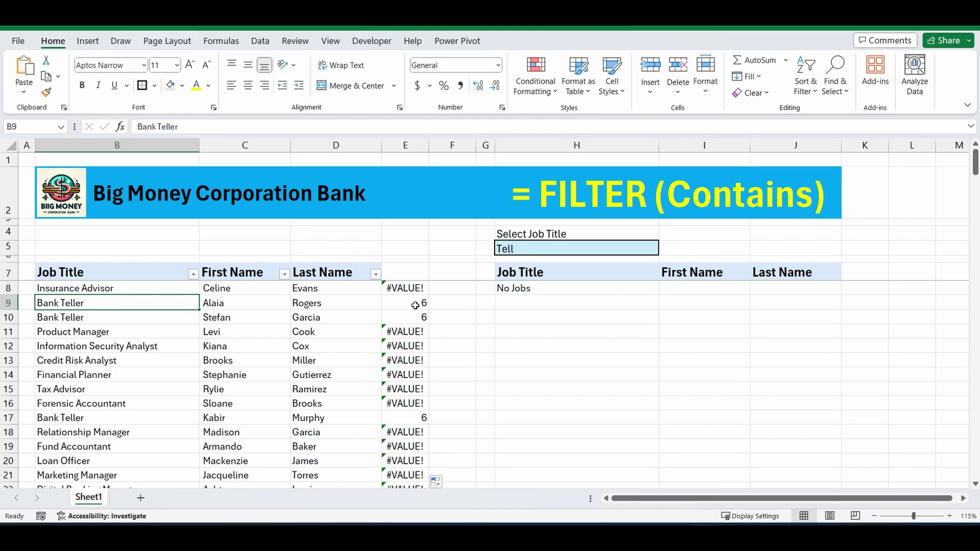
# - Enter =ISNUMBER(E8) in F8 and fill it down column F
pyautogui.click(442, 289)
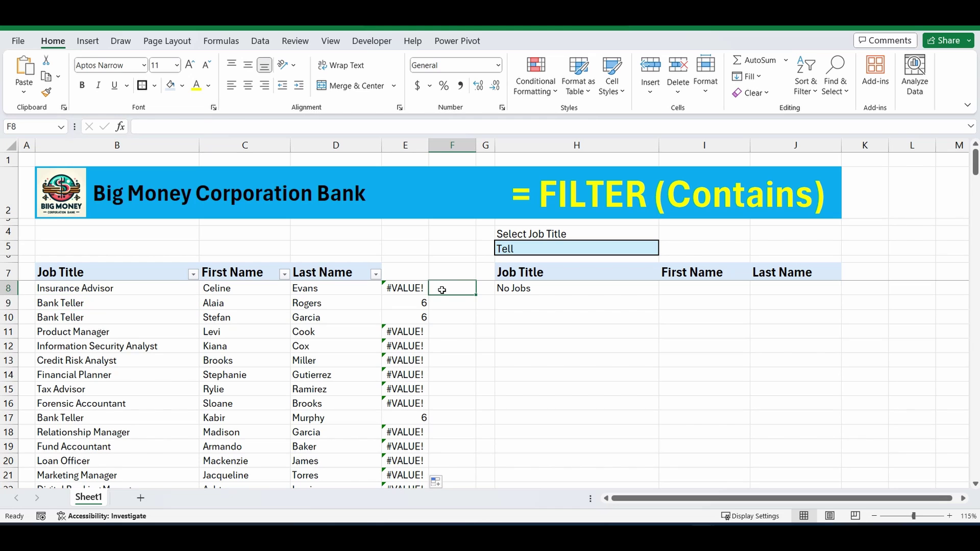
pyautogui.write('is')
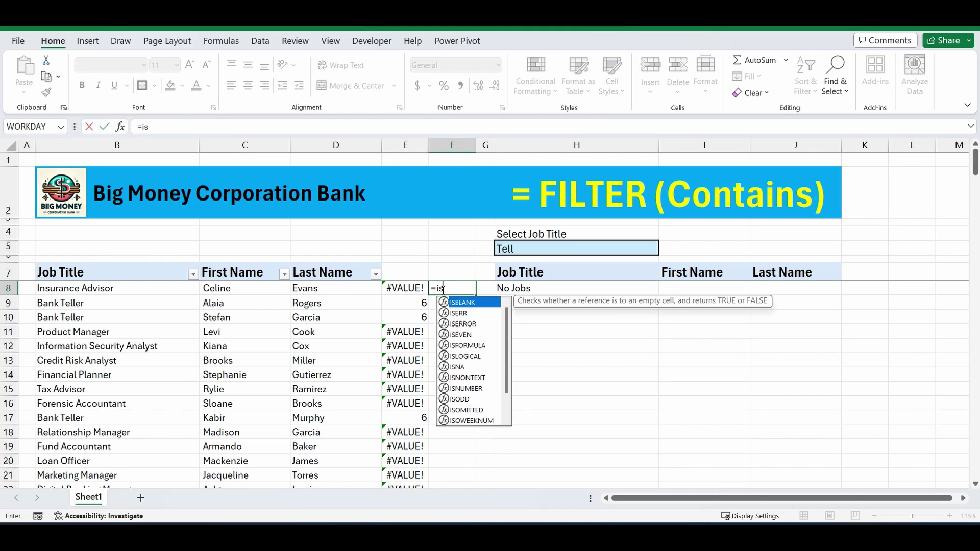
pyautogui.write('number(')
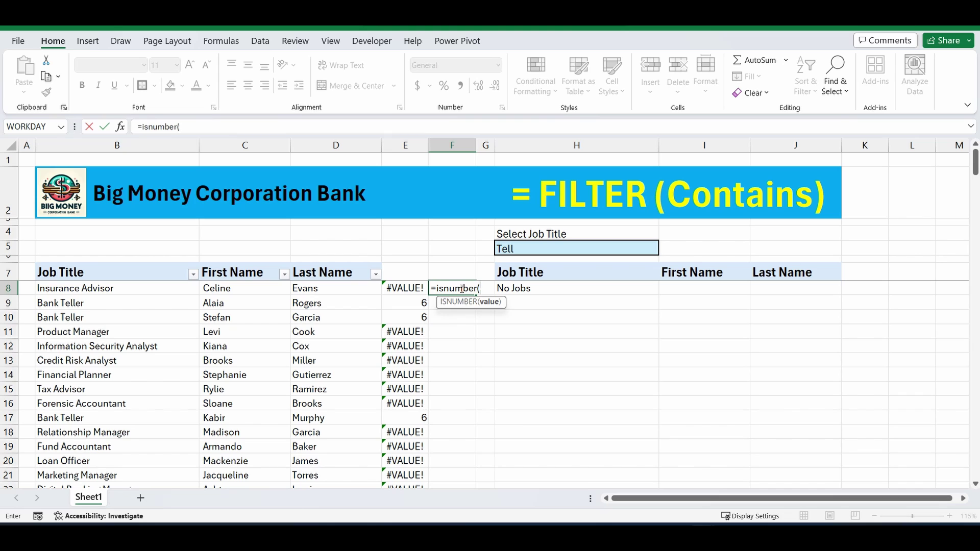
pyautogui.click(402, 289)
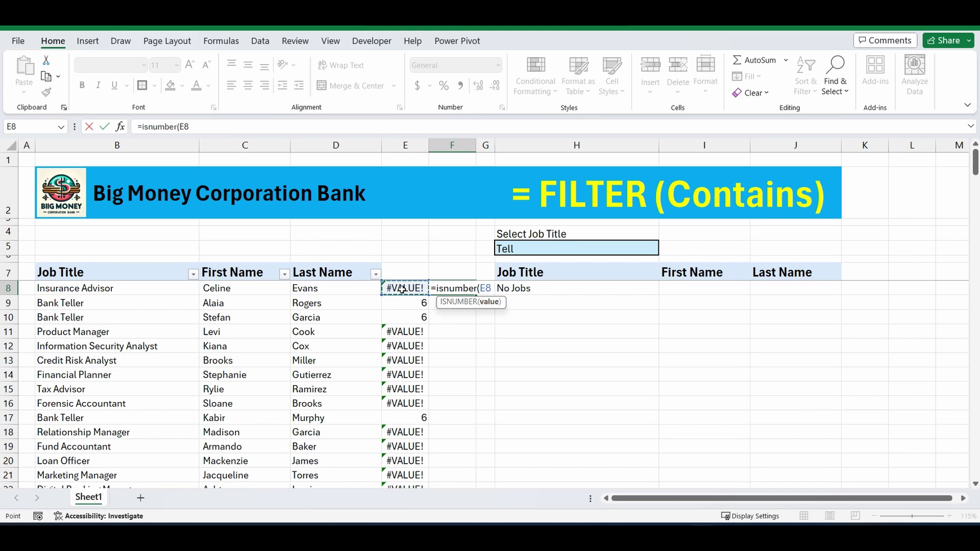
pyautogui.press('Return')
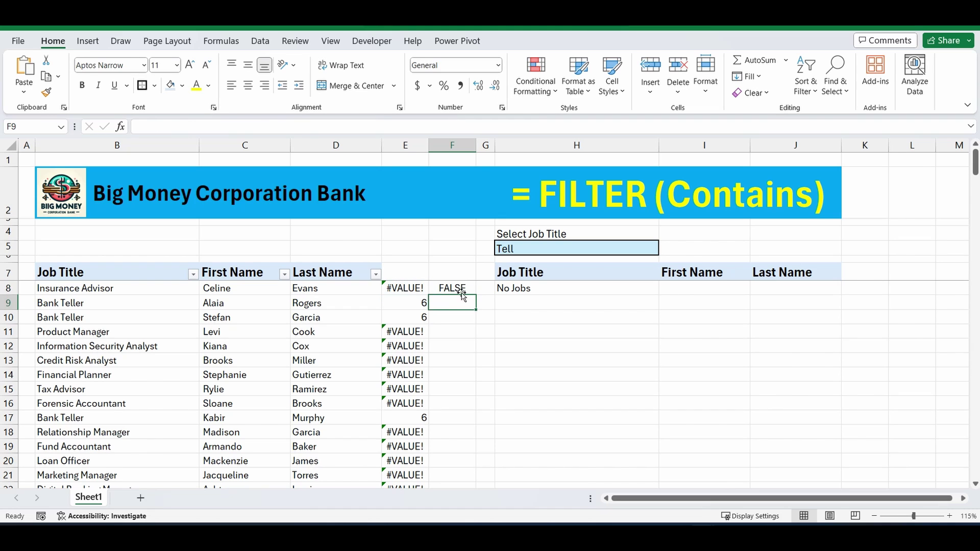
pyautogui.click(446, 289)
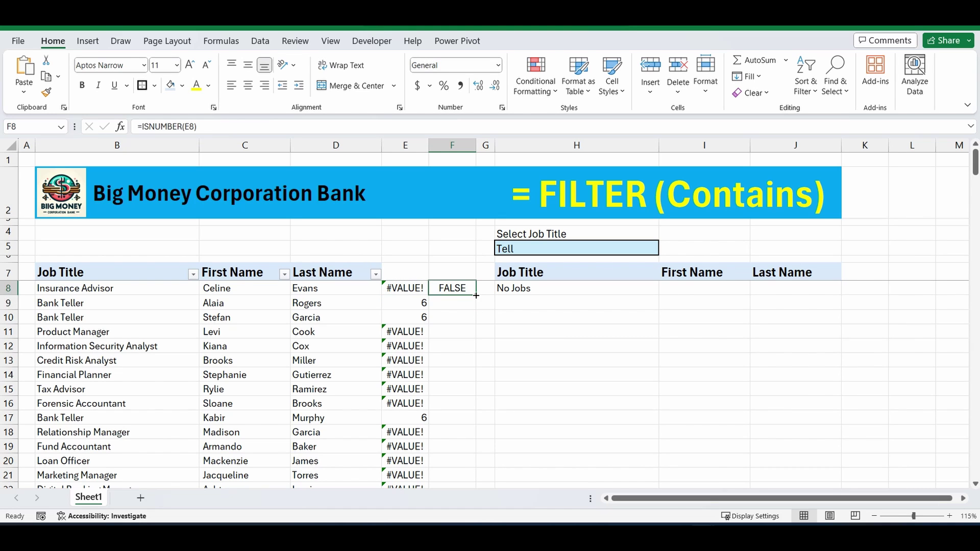
pyautogui.doubleClick(477, 296)
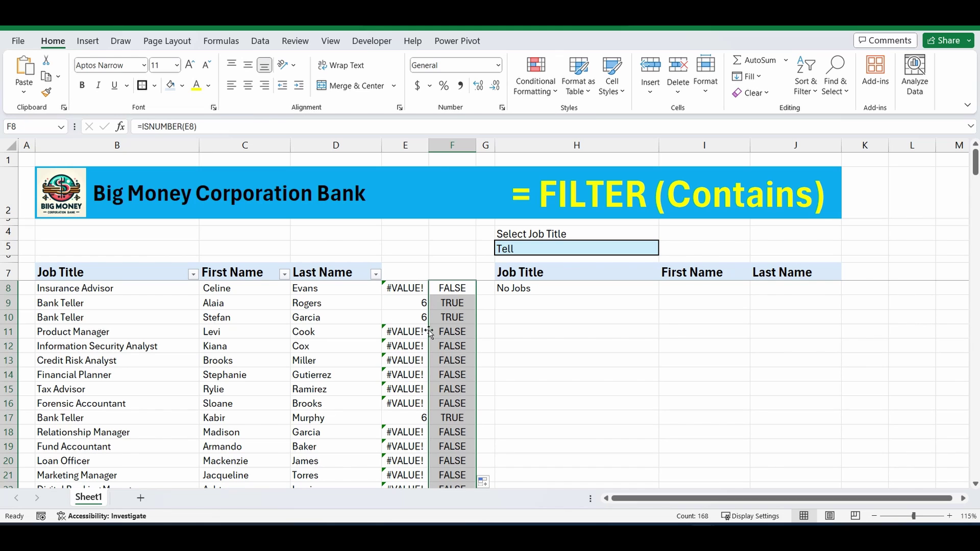
pyautogui.click(485, 330)
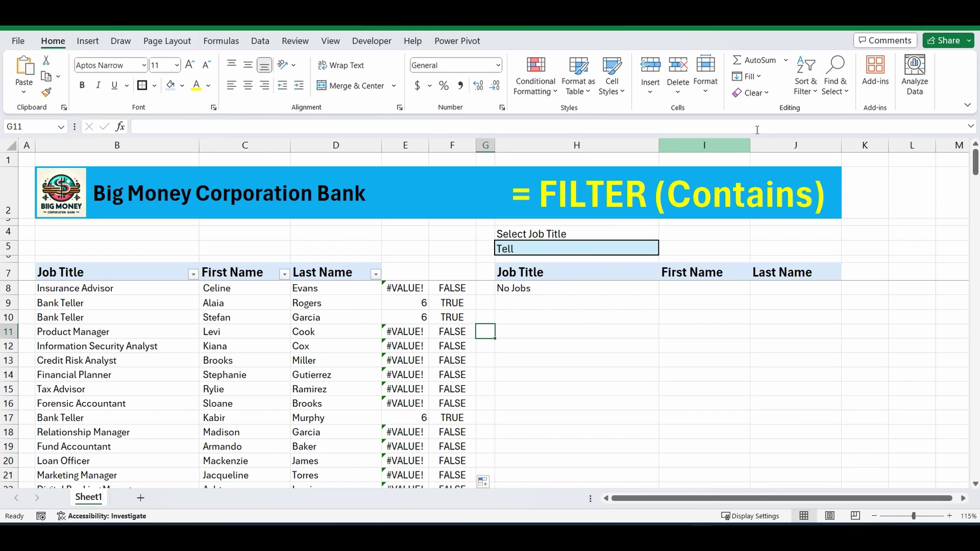
# - Delete the B7:B175=H5 condition from H8's FILTER formula
pyautogui.click(864, 249)
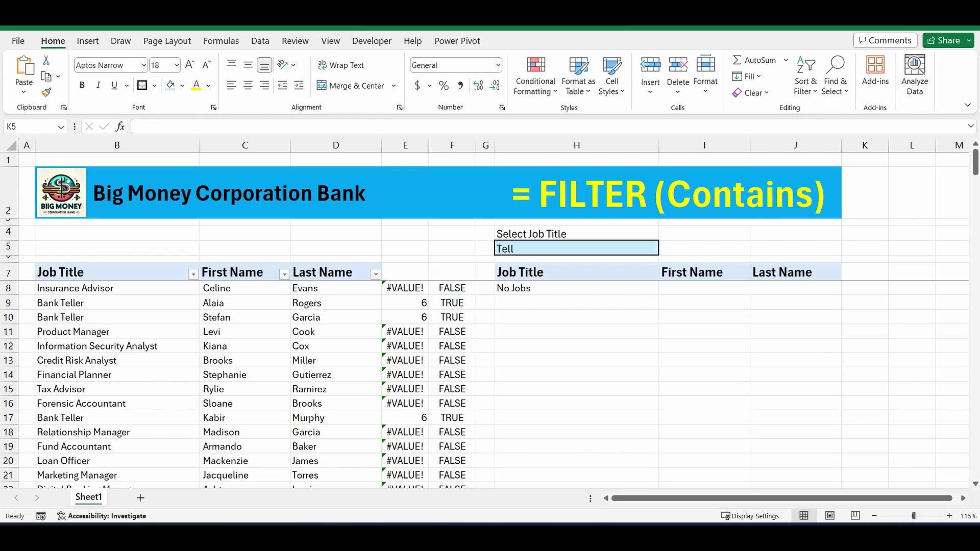
pyautogui.click(533, 288)
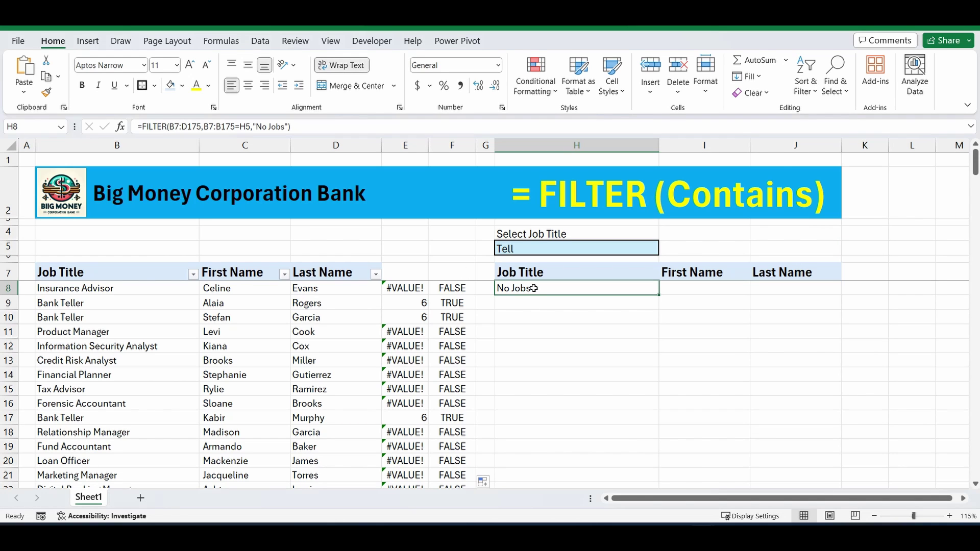
pyautogui.click(206, 126)
pyautogui.moveTo(204, 126); pyautogui.dragTo(250, 127)
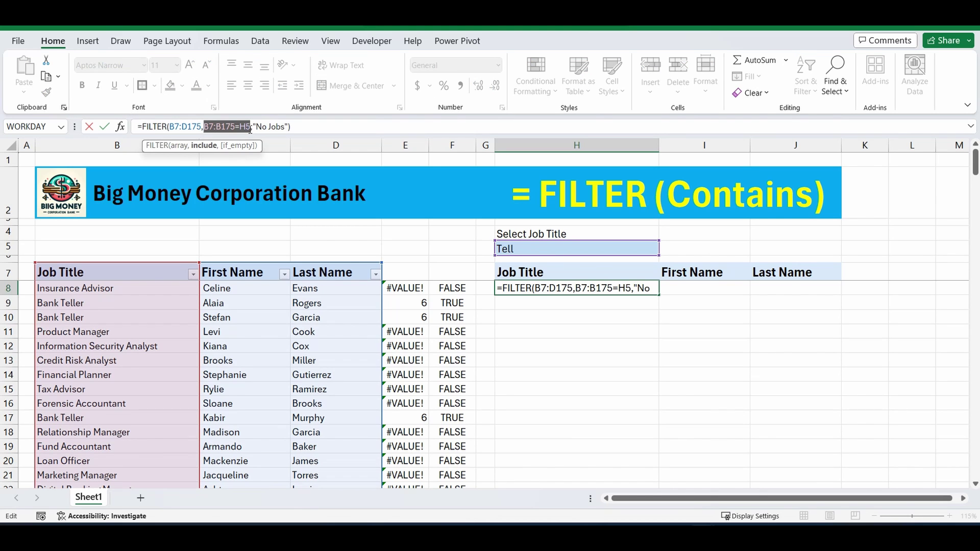
pyautogui.press('Delete')
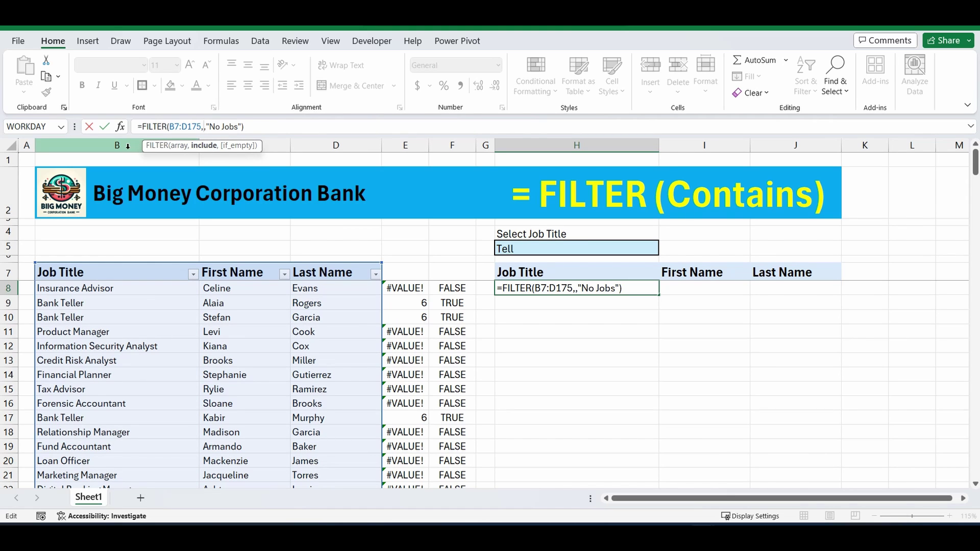
# - Insert ISNUMBER(SEARCH(H5,B7:B175)) as the new condition and commit the formula
pyautogui.write('isnumber')
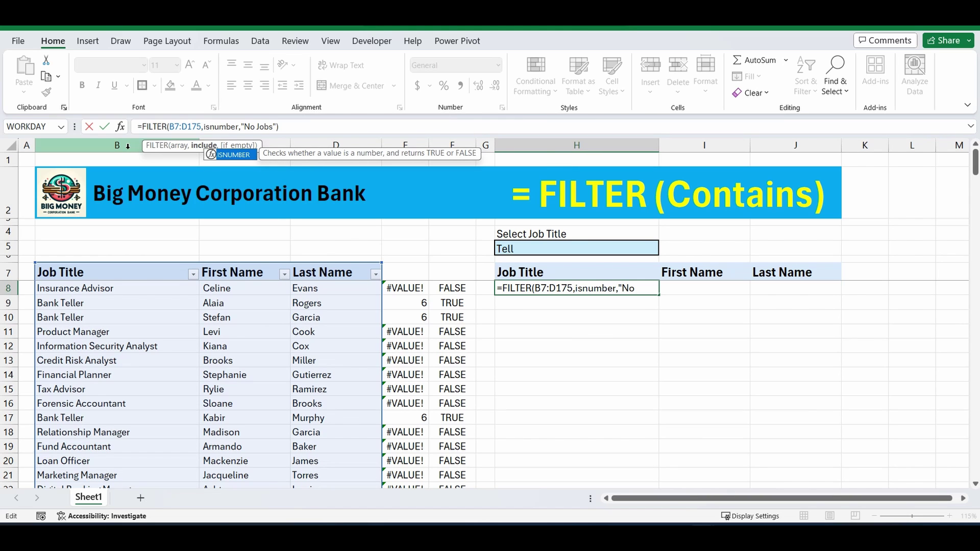
pyautogui.write('(sech')
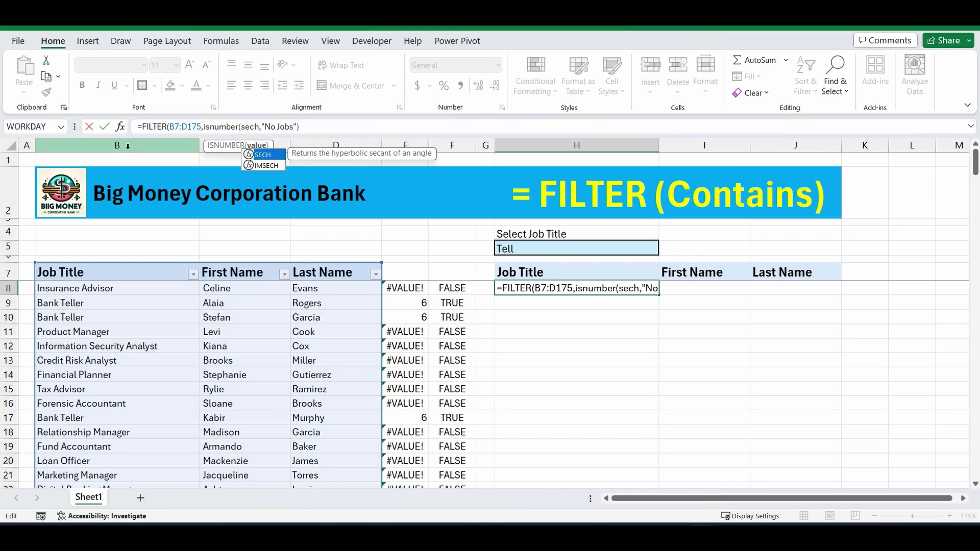
pyautogui.press('BackSpace')
pyautogui.press('BackSpace')
pyautogui.write('arch')
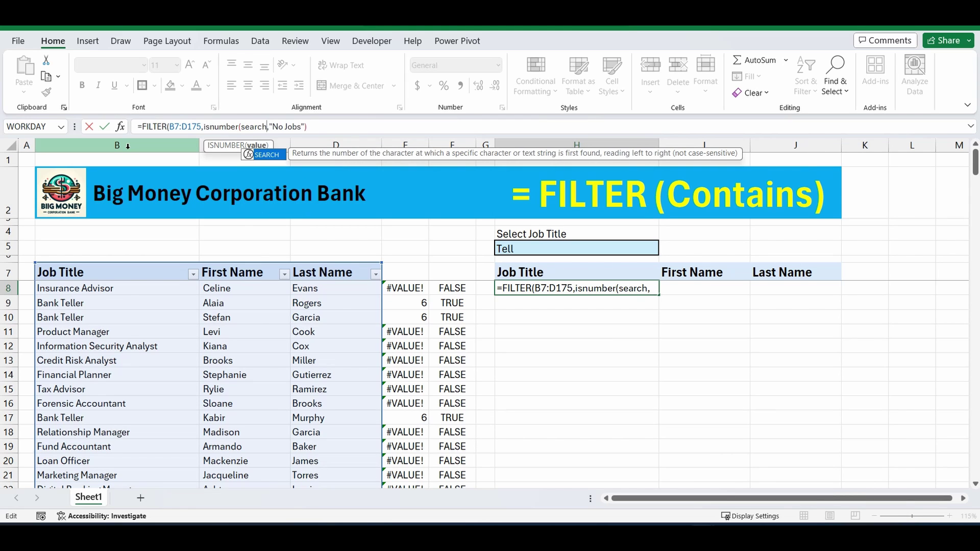
pyautogui.write('(')
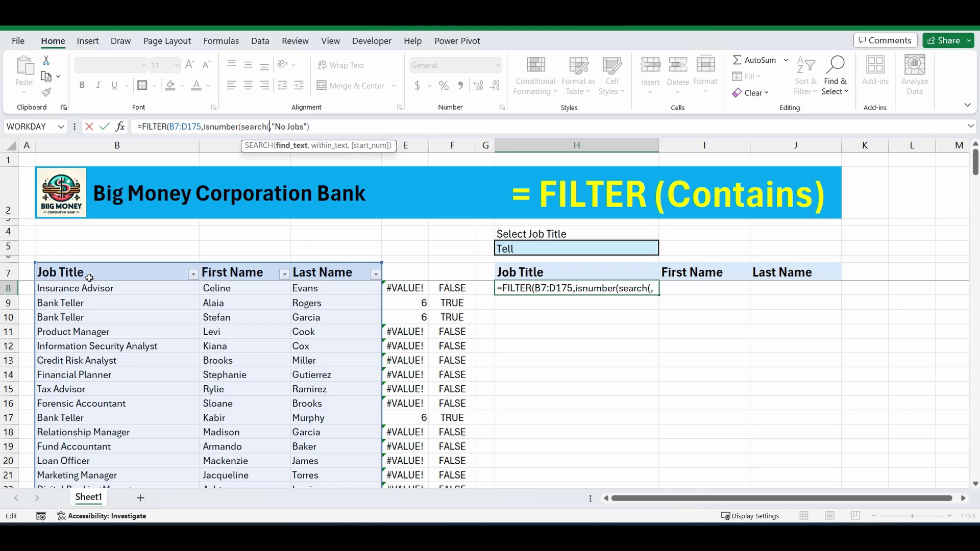
pyautogui.click(530, 249)
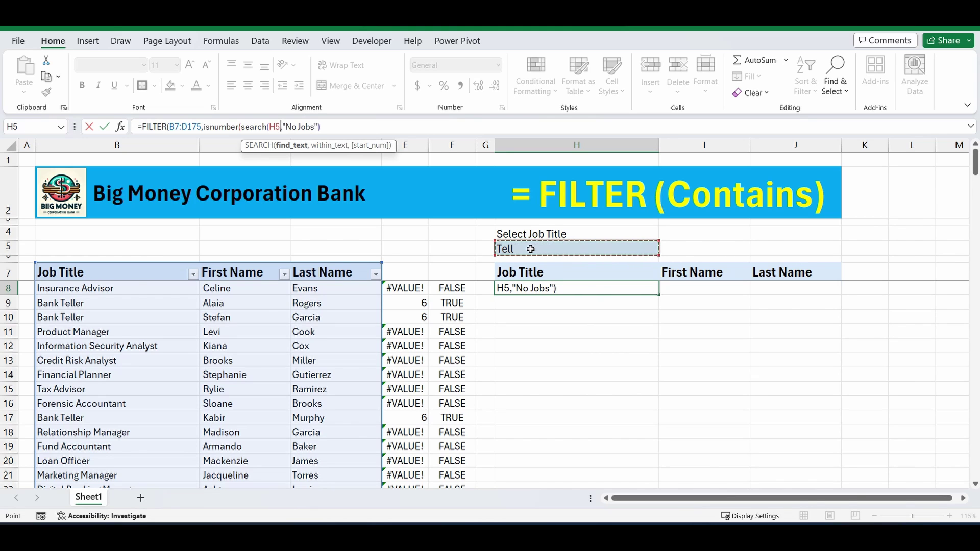
pyautogui.write(',')
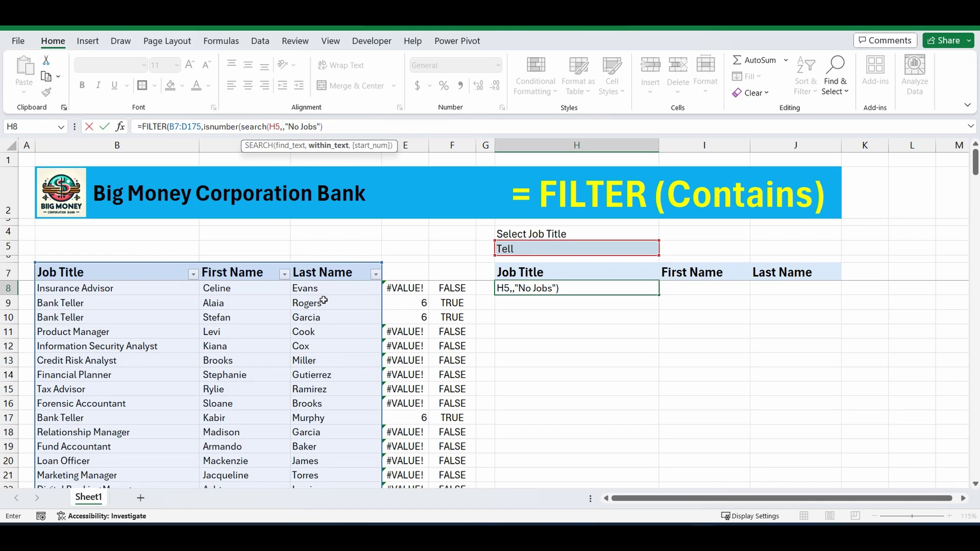
pyautogui.click(87, 272)
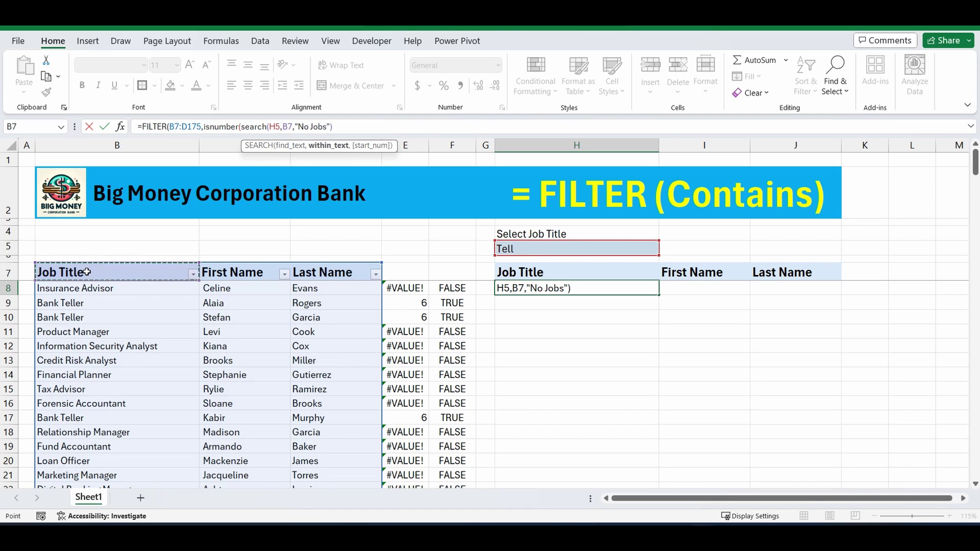
pyautogui.hotkey('ctrl', 'shift', 'Down')
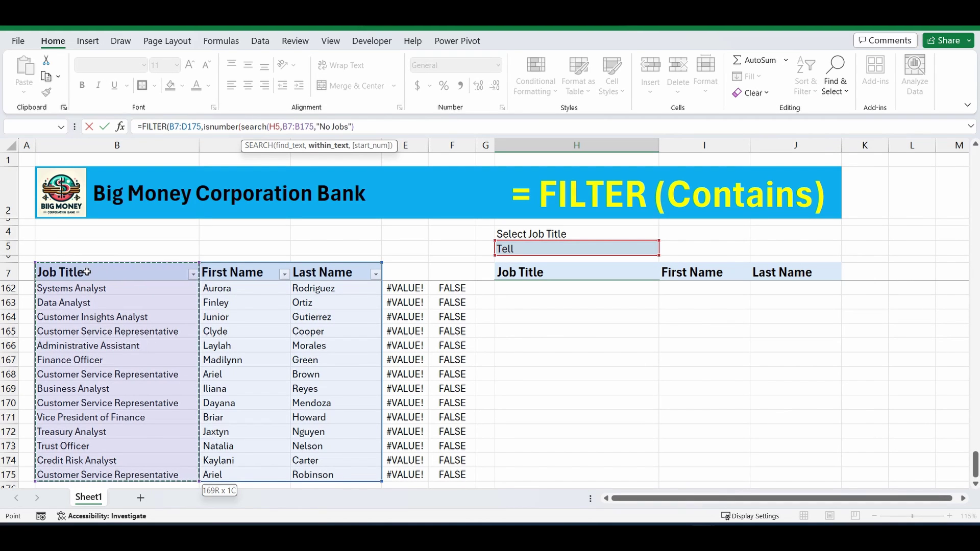
pyautogui.write(')')
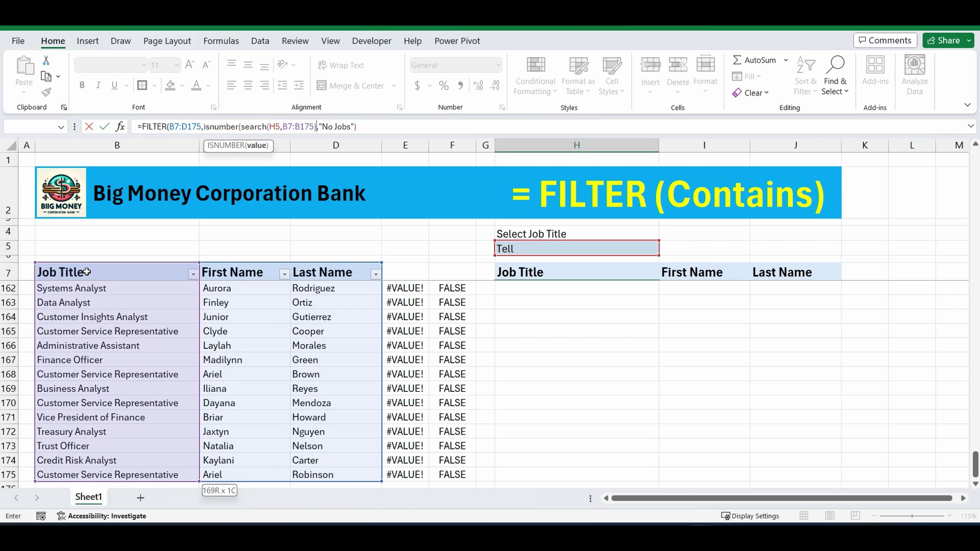
pyautogui.write(')')
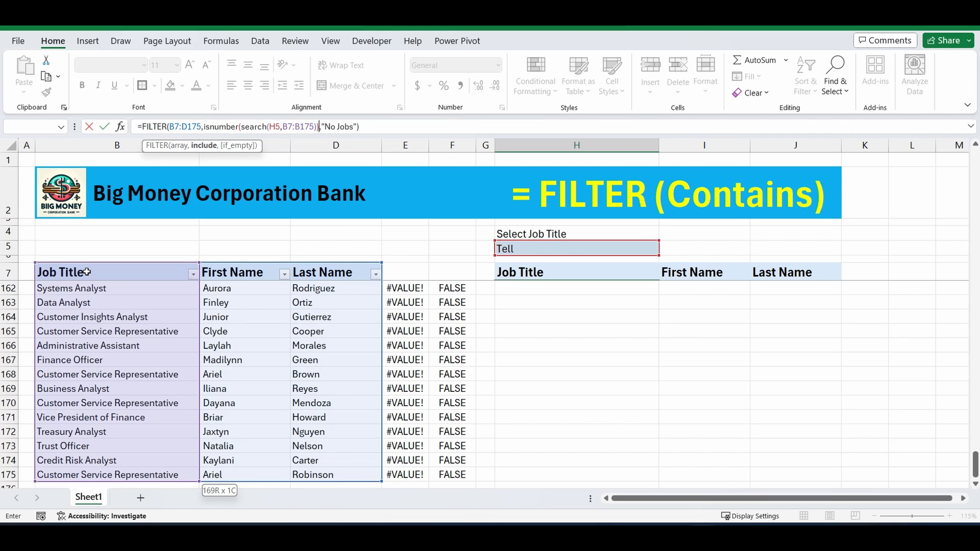
pyautogui.press('Return')
# - Select and clear the helper columns E7:F175
pyautogui.scroll(1, 692, 395)
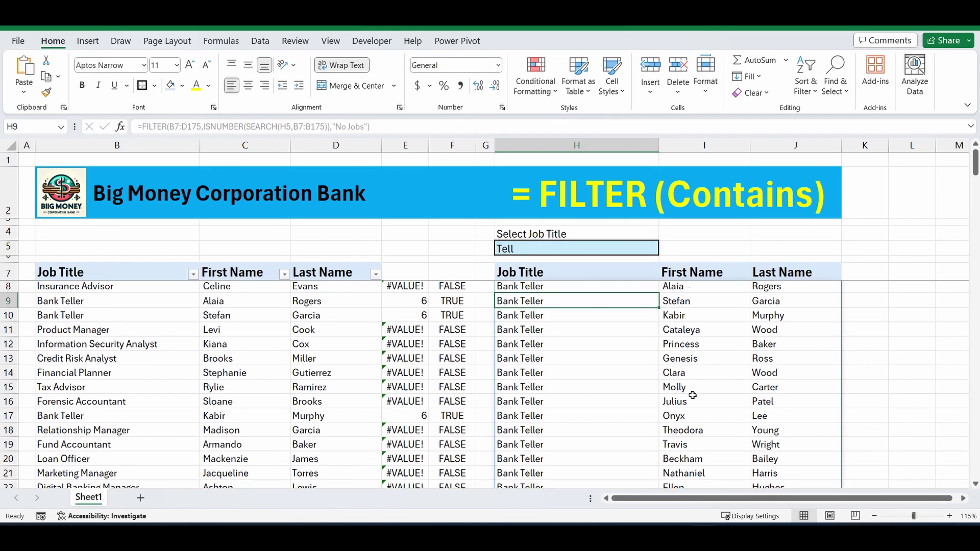
pyautogui.moveTo(391, 274); pyautogui.dragTo(460, 276)
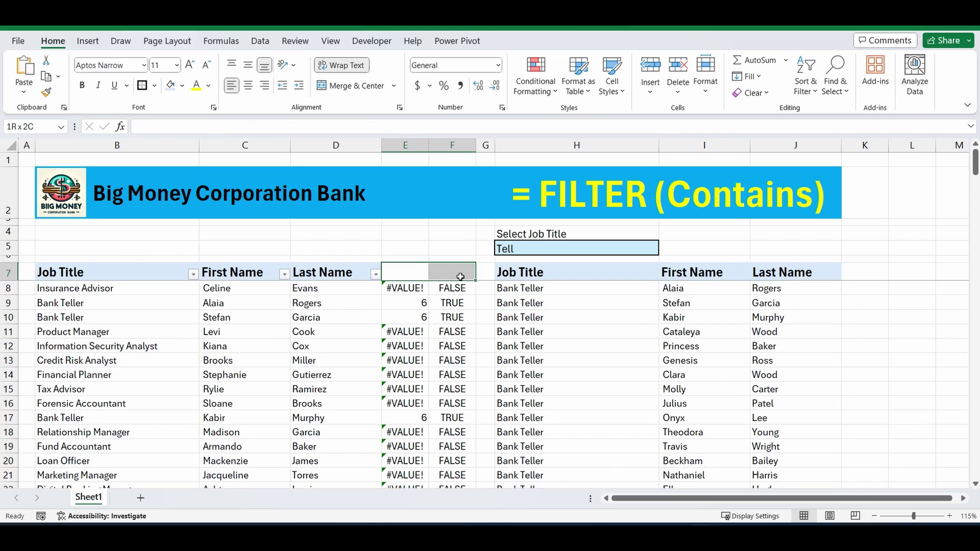
pyautogui.hotkey('ctrl', 'shift', 'Down')
pyautogui.hotkey('ctrl', 'shift', 'Down')
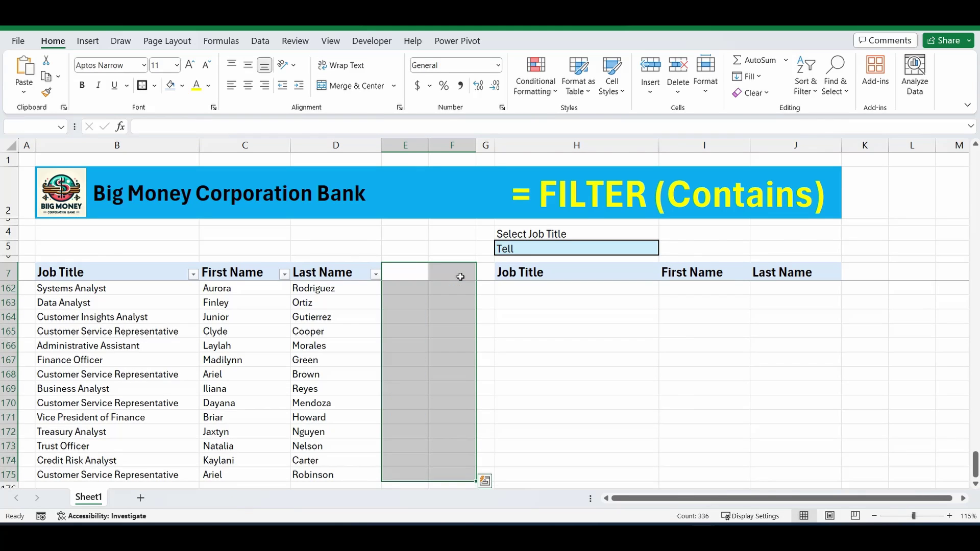
# - Set H5's search text to 'manage'
pyautogui.moveTo(566, 274)
pyautogui.mouseDown()
pyautogui.moveTo(574, 291)
pyautogui.moveTo(577, 284)
pyautogui.mouseUp()
pyautogui.click(566, 287)
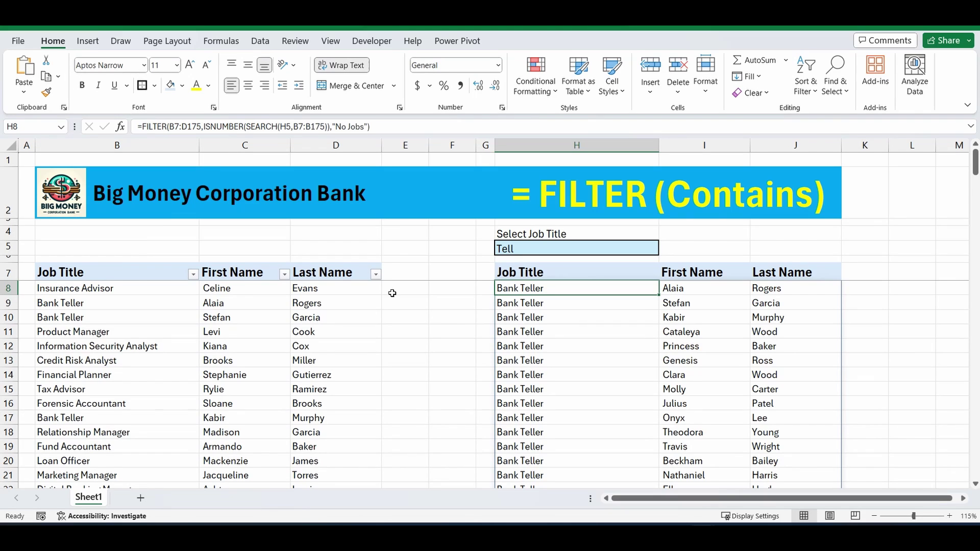
pyautogui.click(556, 249)
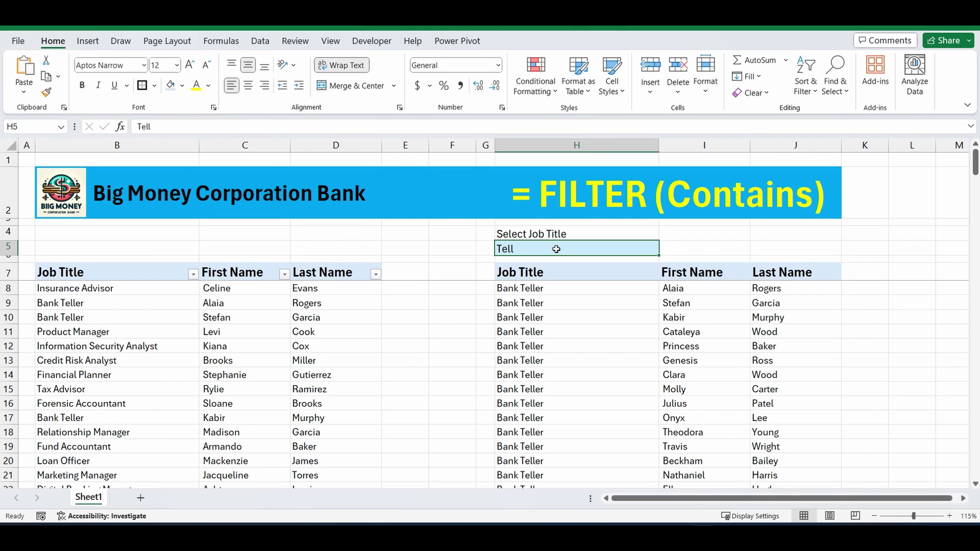
pyautogui.write('manage')
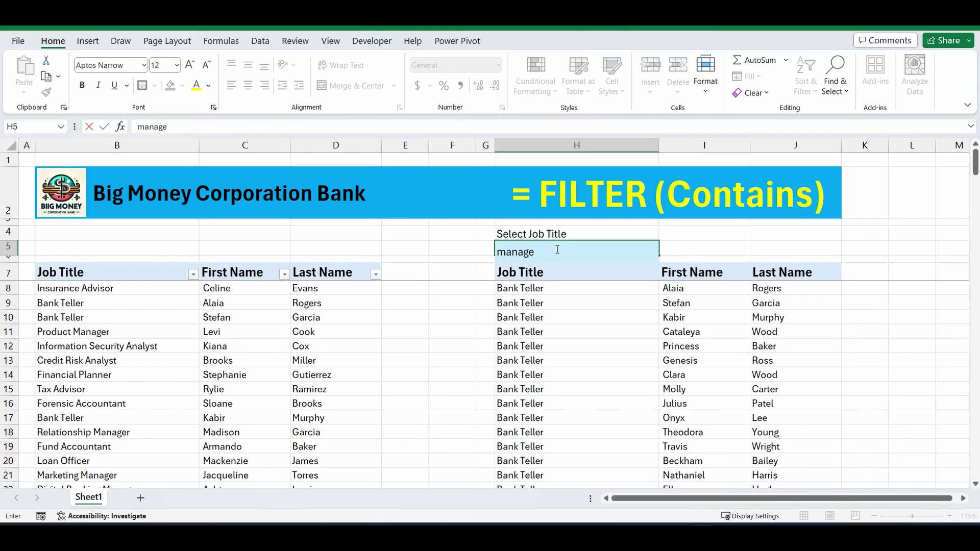
pyautogui.press('Return')
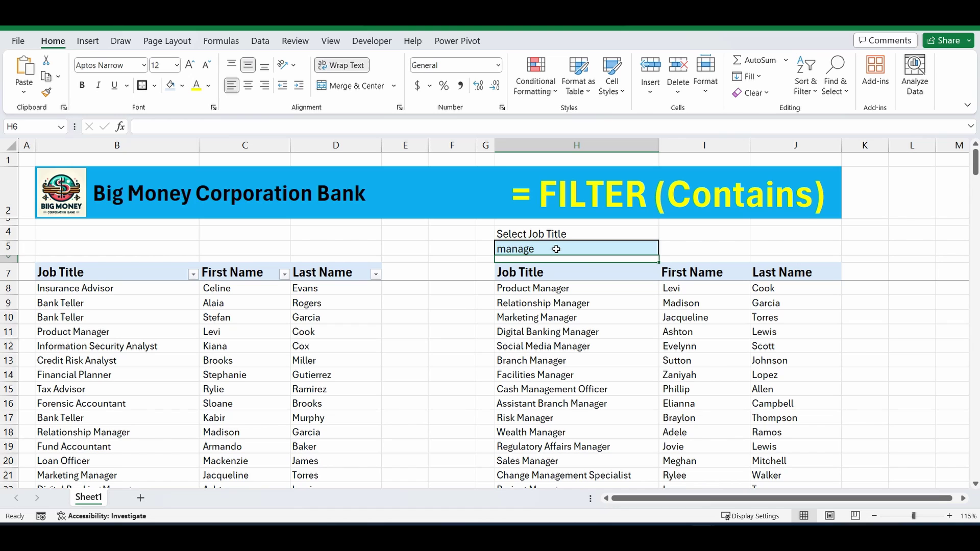